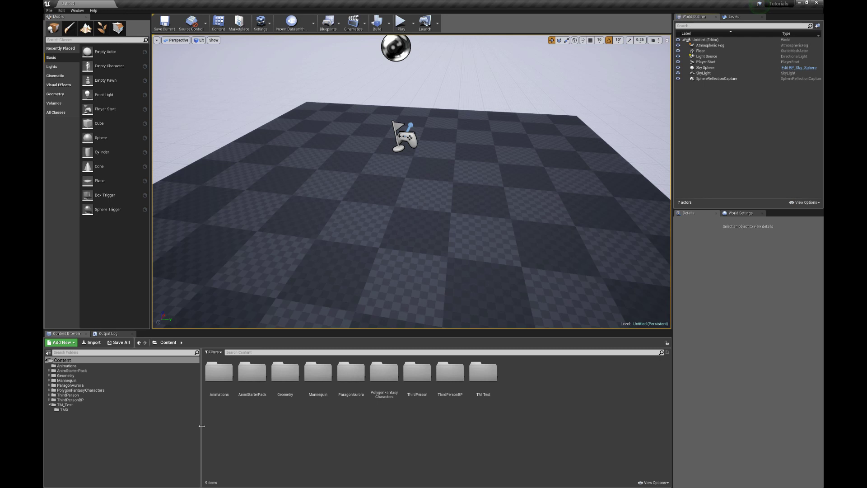
- Open the SK_Character_Female_Queen skeletal mesh from the PolygonFantasyCharacters/Characters folder
double_click(117, 390)
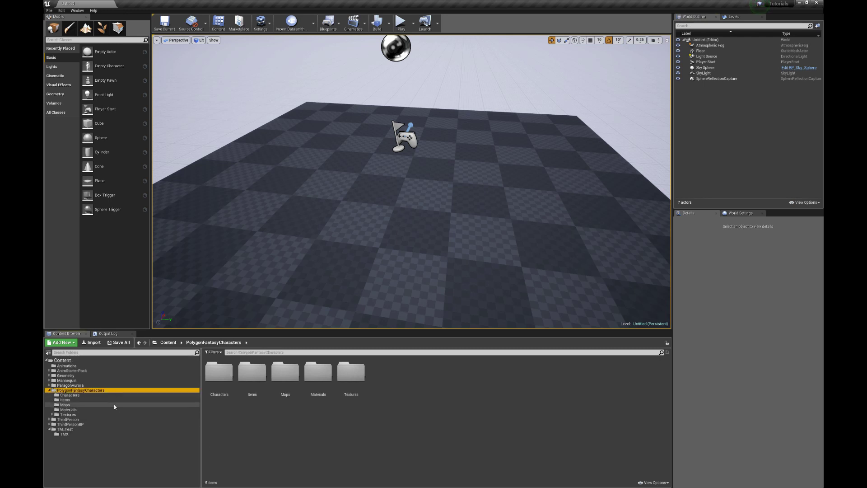
left_click(70, 395)
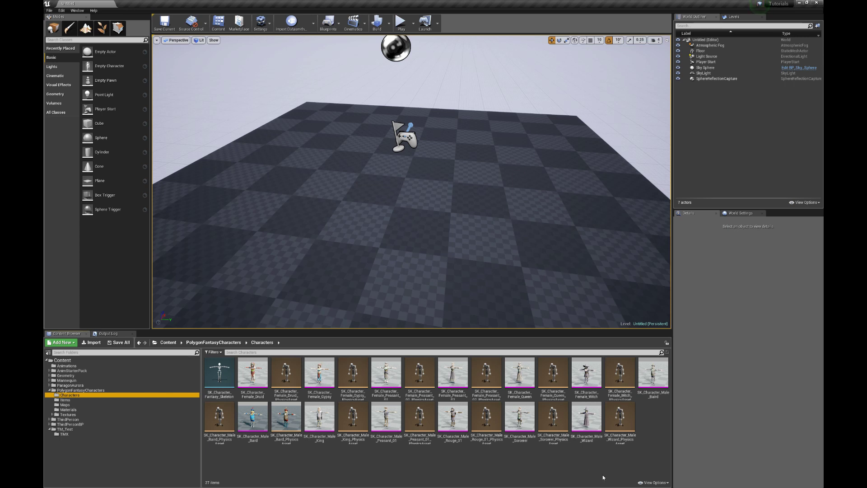
left_click(588, 372)
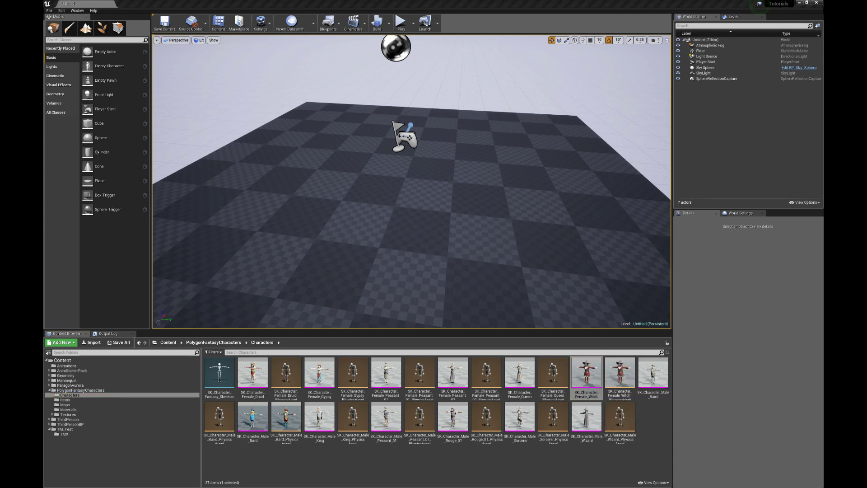
left_click(524, 373)
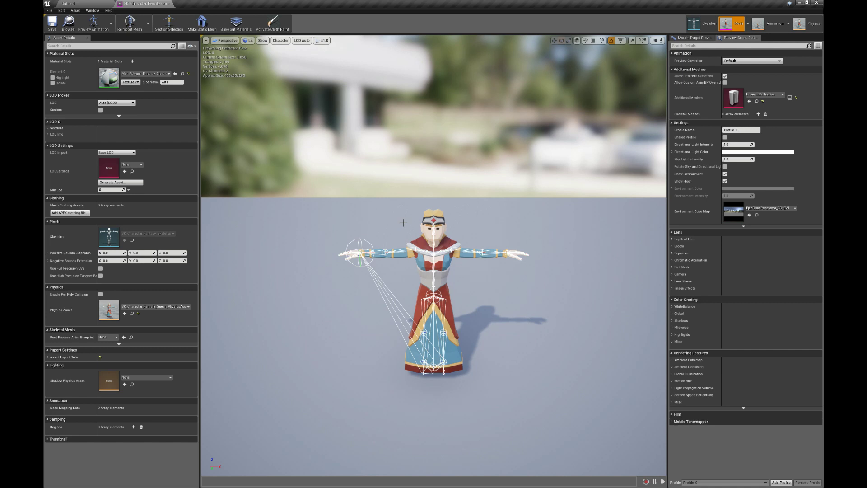
- Set the bone drawing option in the queen mesh preview to Selected Only
middle_click_drag(396, 273, 346, 273)
key("w")
right_click_drag(403, 257, 538, 304)
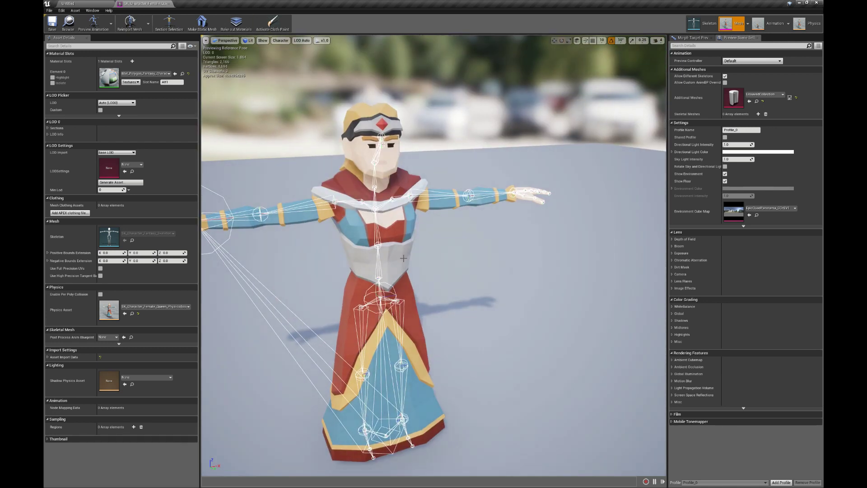
left_click_drag(403, 258, 393, 253)
left_click(281, 41)
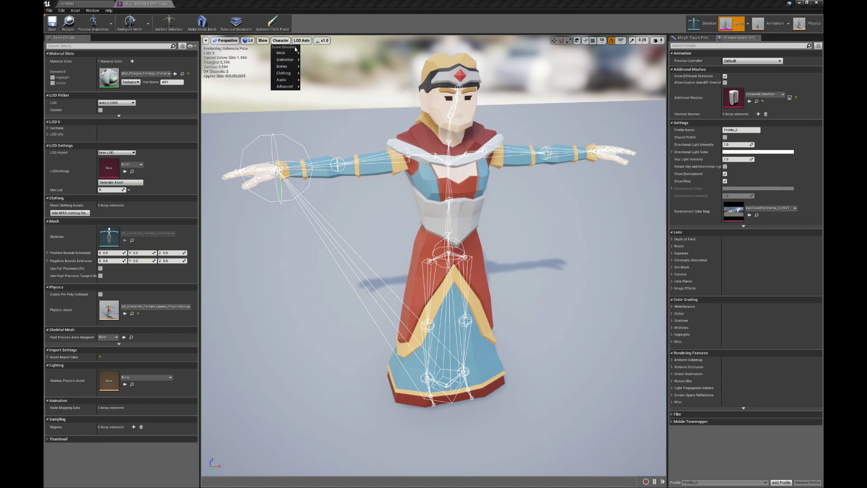
mouse_move(284, 66)
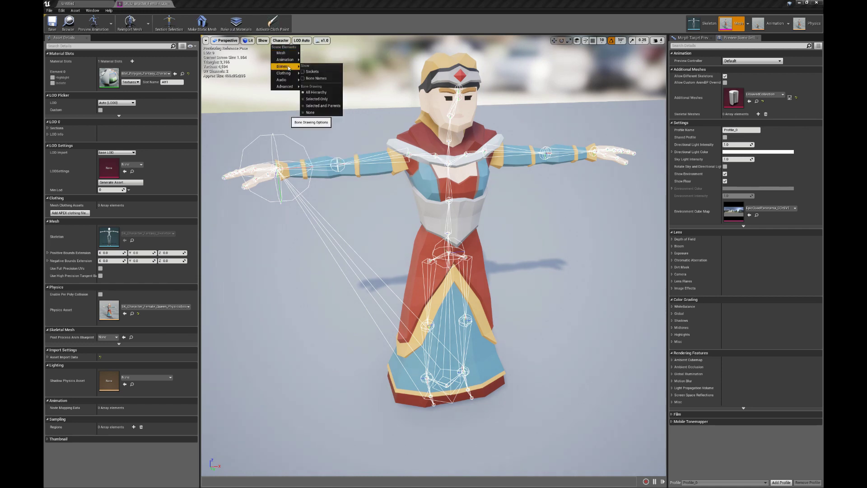
left_click(323, 99)
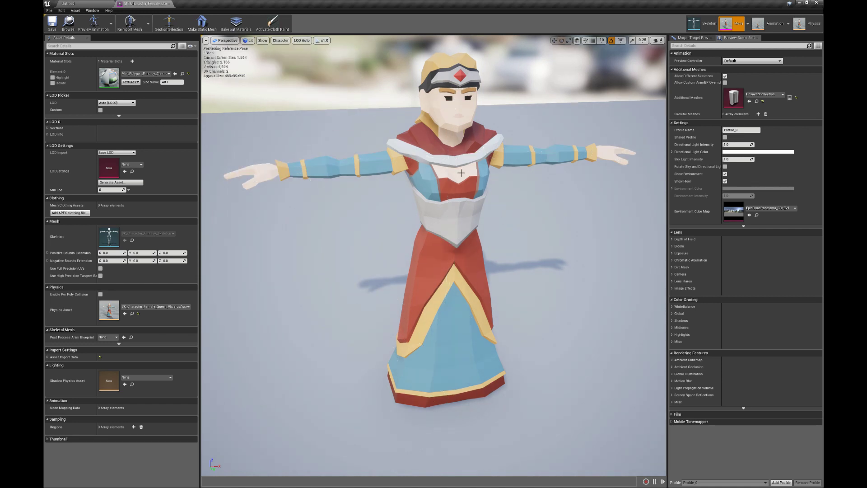
- Select the queen's head bone and examine the head geometry in wireframe view
left_click(454, 86)
key("e")
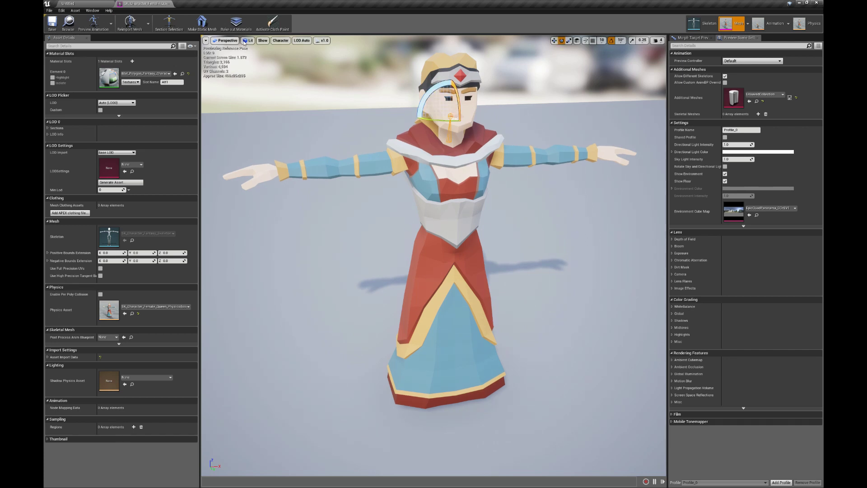
left_click(245, 40)
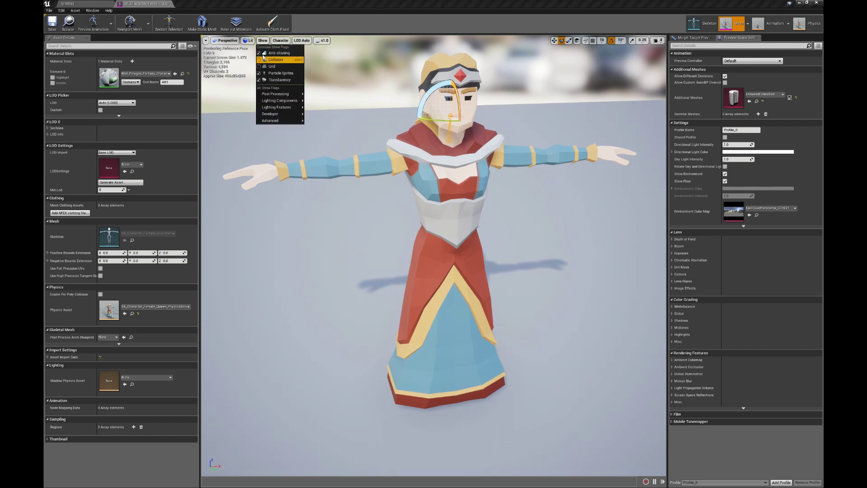
left_click(261, 67)
right_click_drag(466, 84, 381, 236)
key("w")
key("s")
key("w")
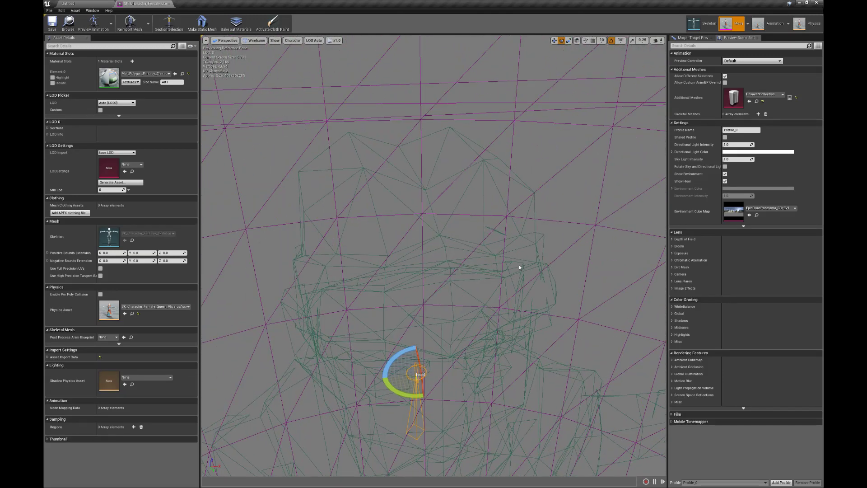
- Return the queen mesh preview to Lit shading and close the mesh editor
left_click(256, 41)
left_click(253, 55)
scroll(433, 252, "down", 5)
mouse_move(434, 253)
right_mouse_down()
mouse_move(406, 288)
mouse_move(452, 235)
mouse_move(420, 190)
mouse_move(388, 171)
mouse_move(406, 244)
mouse_move(433, 253)
right_mouse_up()
key("w")
key("s")
left_click(169, 3)
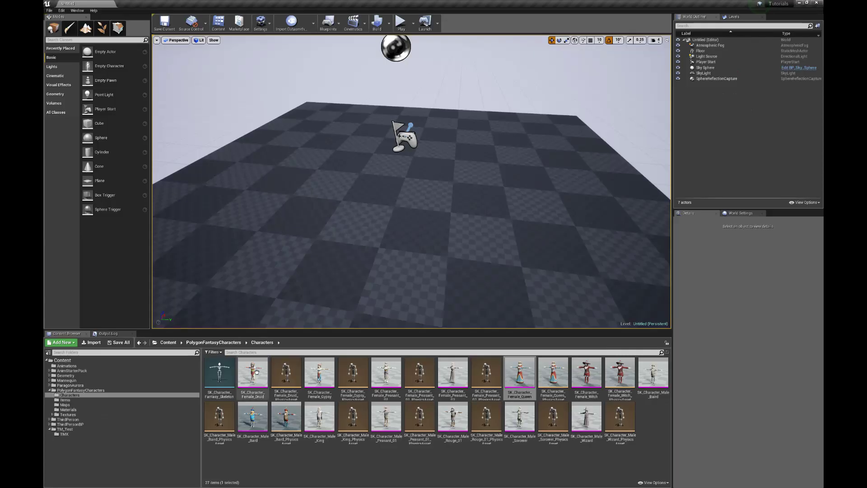
- Export the SK_Character_Female_Queen mesh to the Dev\anim folder as SK_Character_Female_Princess.FBX, keeping the default FBX export options
right_click(519, 380)
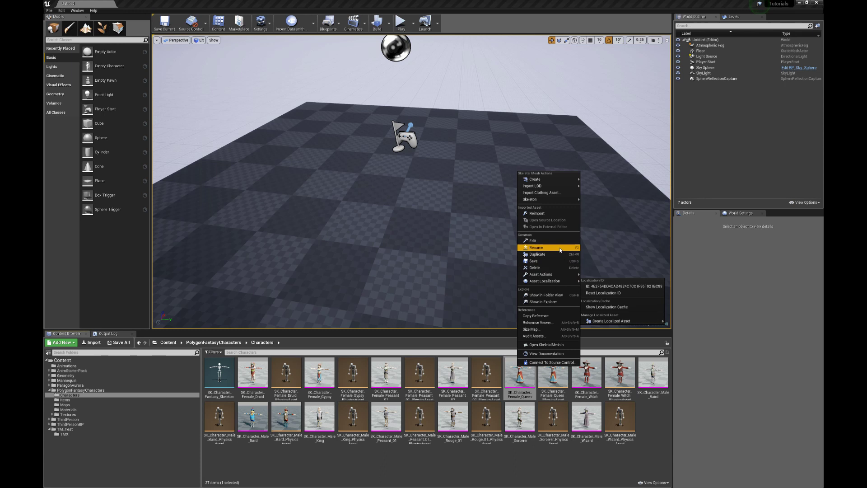
mouse_move(556, 274)
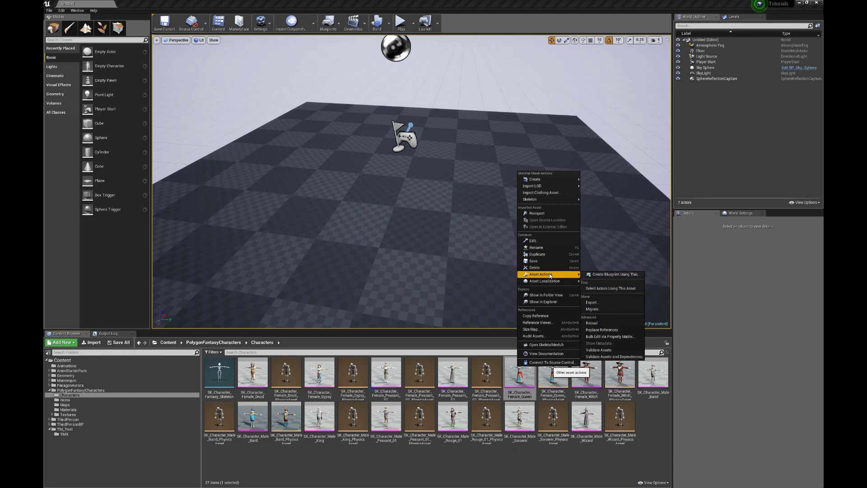
left_click(604, 303)
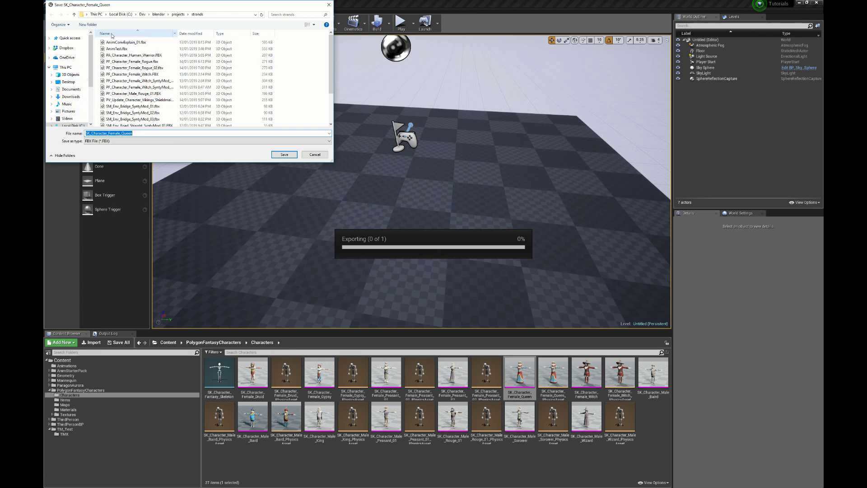
left_click(141, 15)
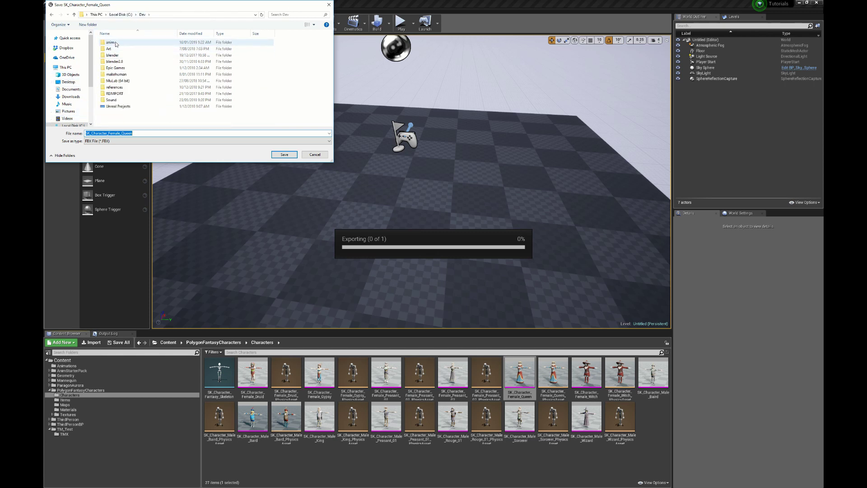
double_click(115, 42)
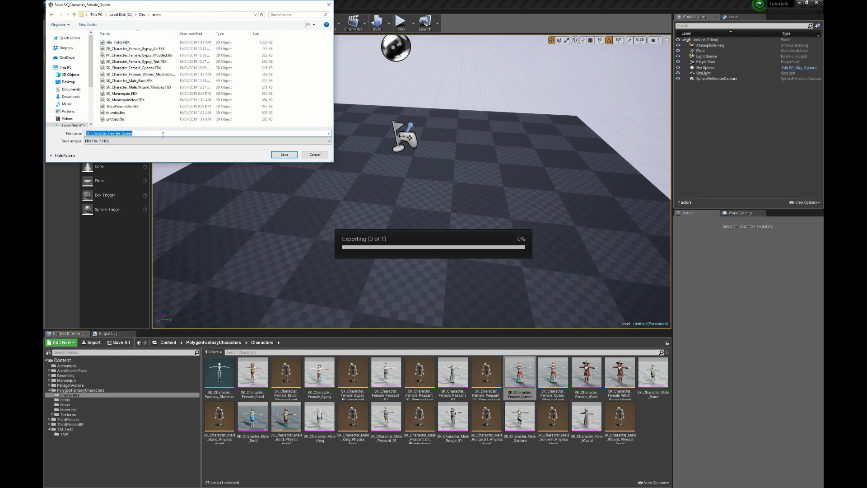
key("BackSpace")
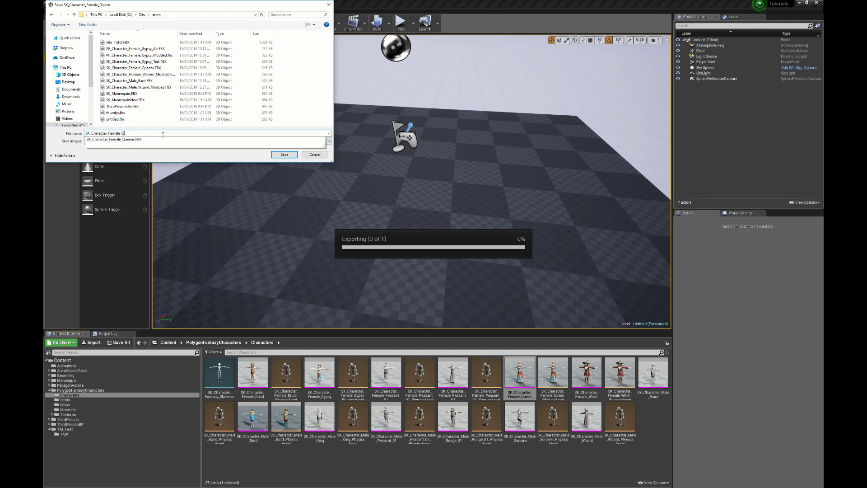
key("BackSpace")
type("P")
key("Return")
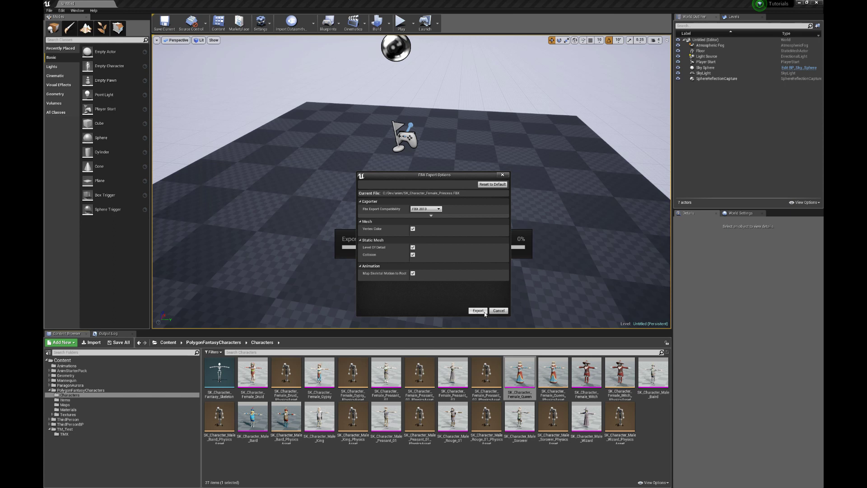
left_click(482, 311)
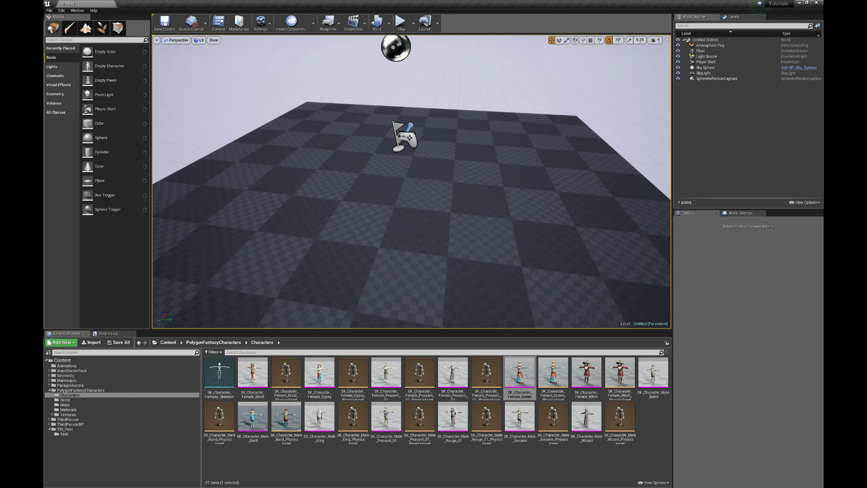
- Import the princess FBX file into the Characters folder as a skeletal mesh using the existing fantasy character skeleton
left_click_drag(822, 103, 866, 87)
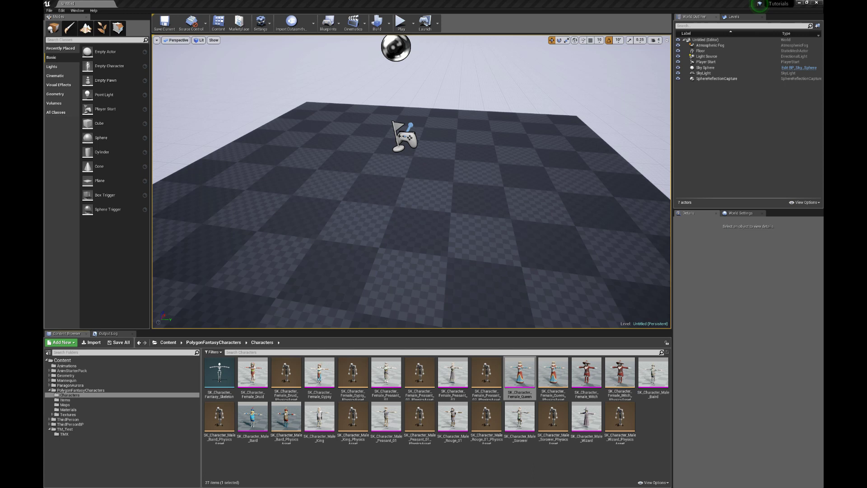
left_click_drag(332, 455, 332, 455)
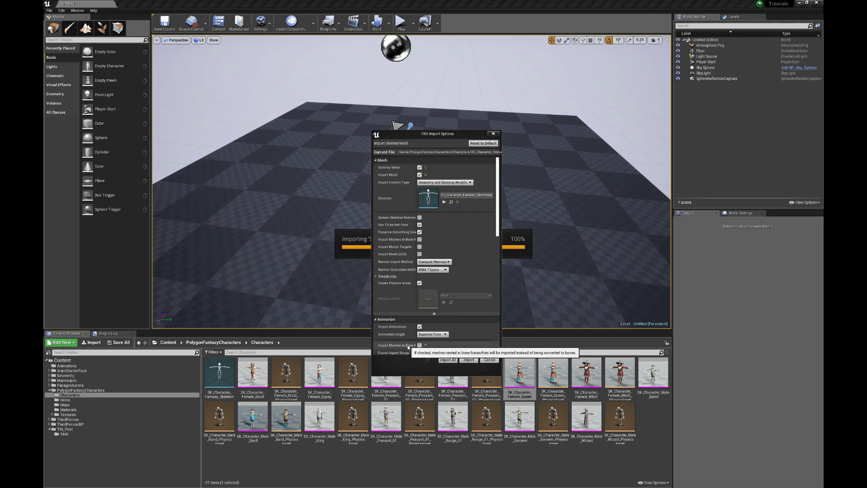
left_click(468, 360)
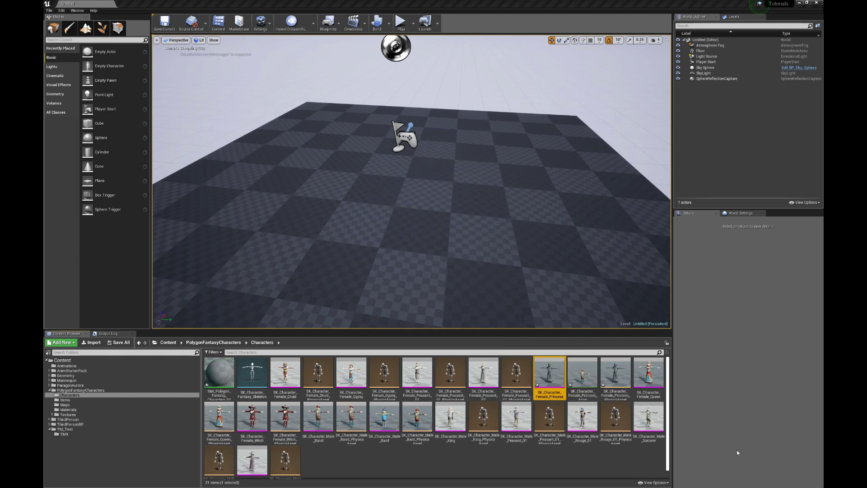
- Force delete the newly imported Mat_Polygon_Fantasy_Characters_01 material from the Characters folder
scroll(469, 447, "down", 1)
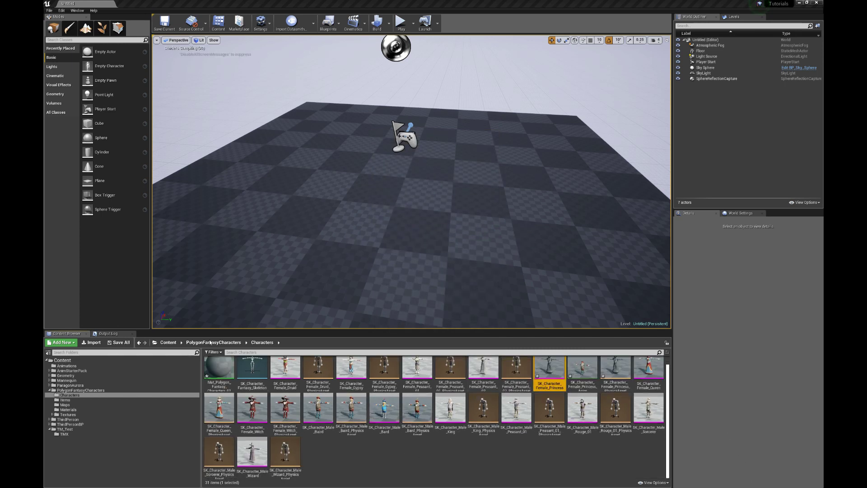
left_click(221, 368)
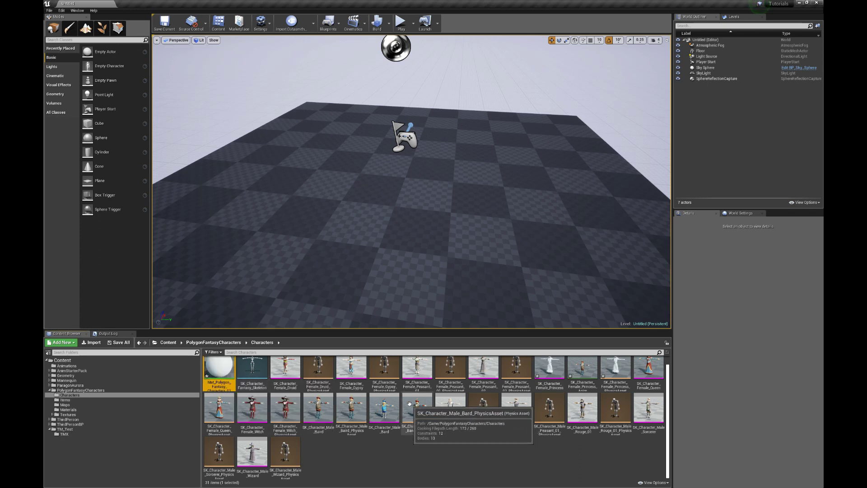
key("Delete")
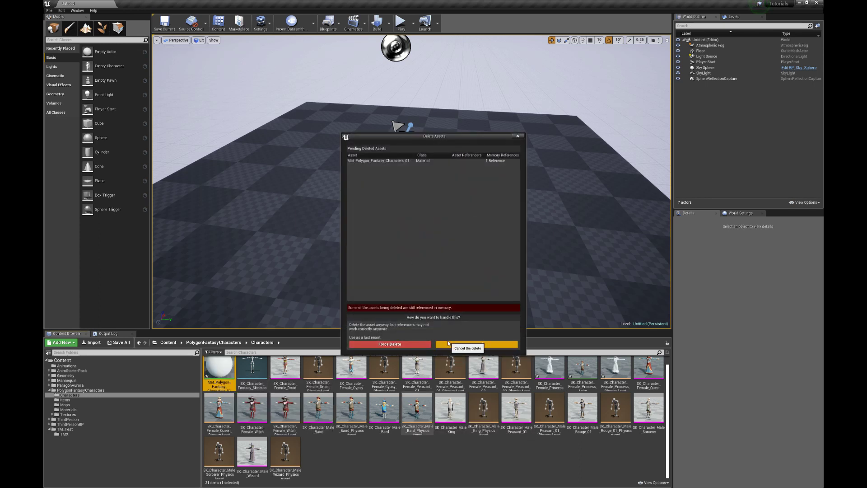
left_click(415, 344)
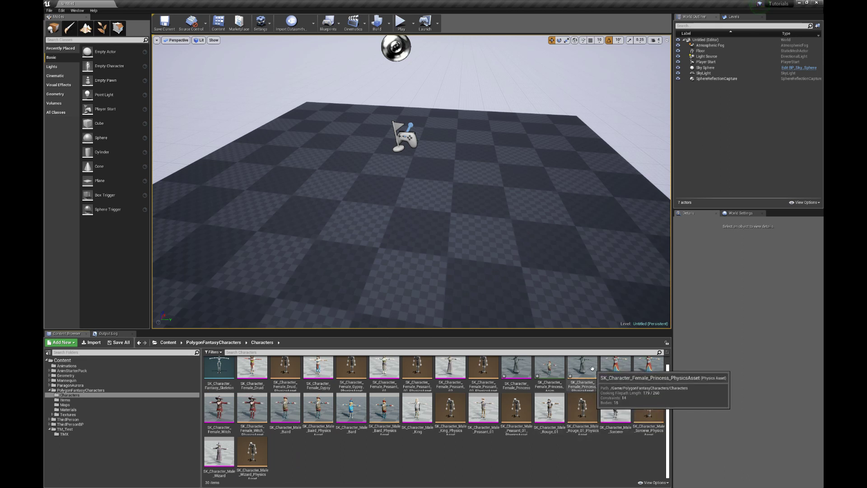
- Delete the animation asset imported with the princess mesh from the Characters folder
left_click(590, 368)
left_click(563, 375)
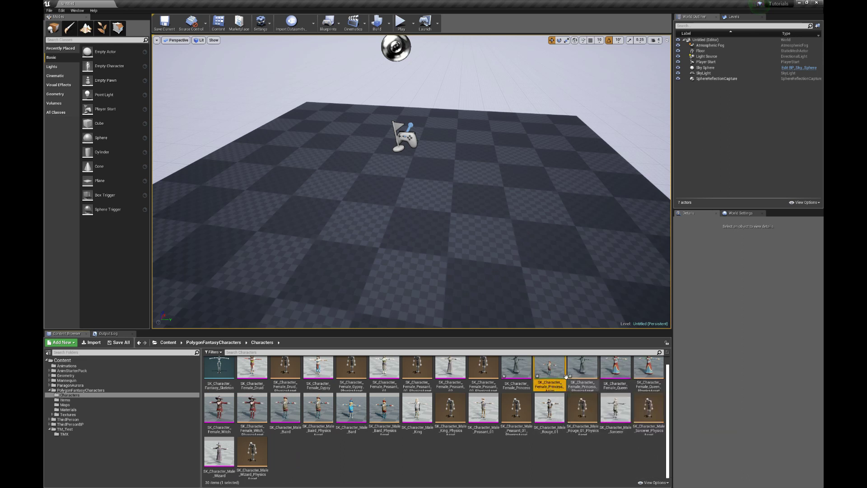
key("Delete")
left_click(422, 345)
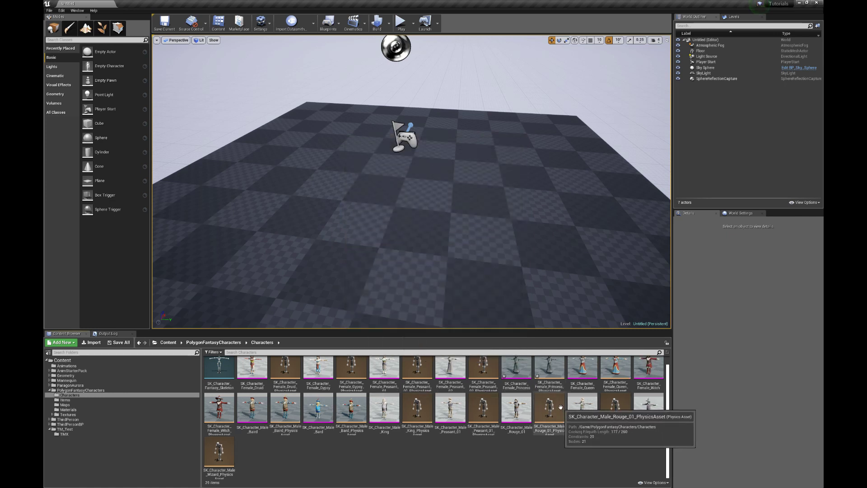
- Bring up the princess FBX import options again, examine the Import Animations setting, and cancel the import
right_click(499, 457)
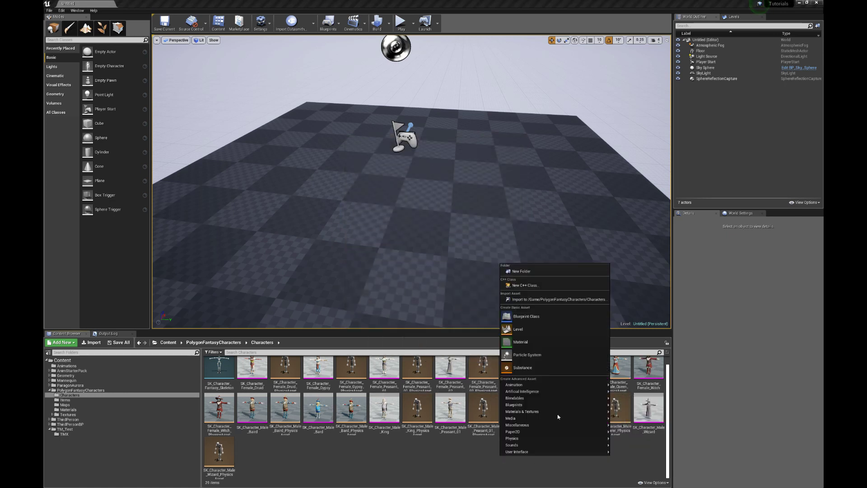
key("Escape")
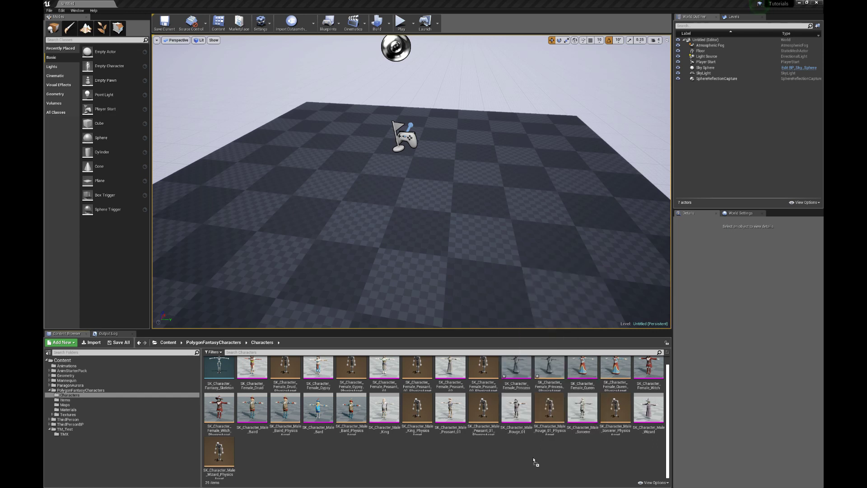
left_click_drag(532, 457, 535, 454)
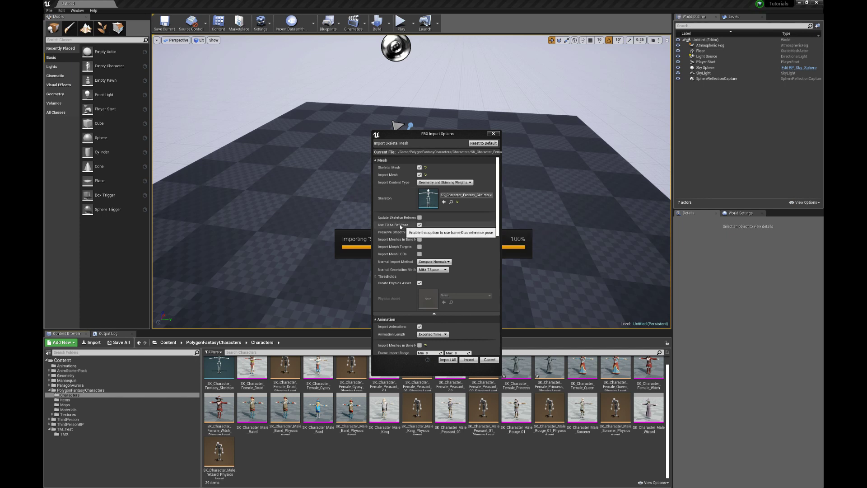
scroll(456, 223, "down", 3)
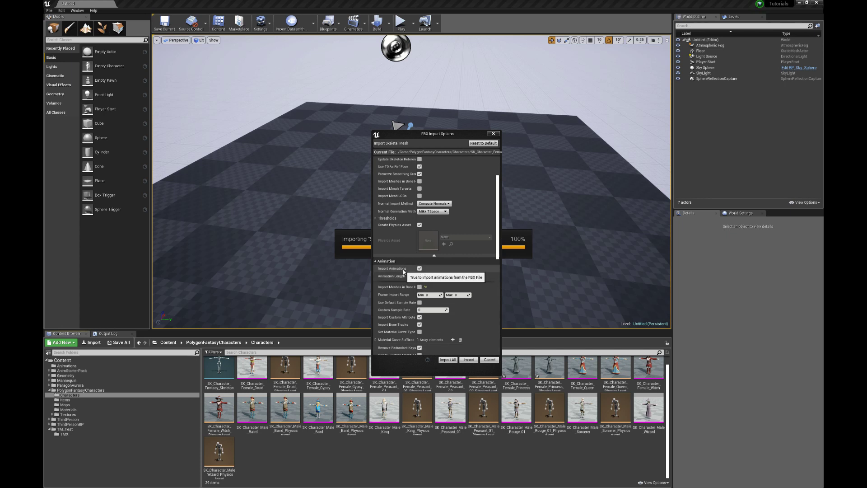
left_click(489, 360)
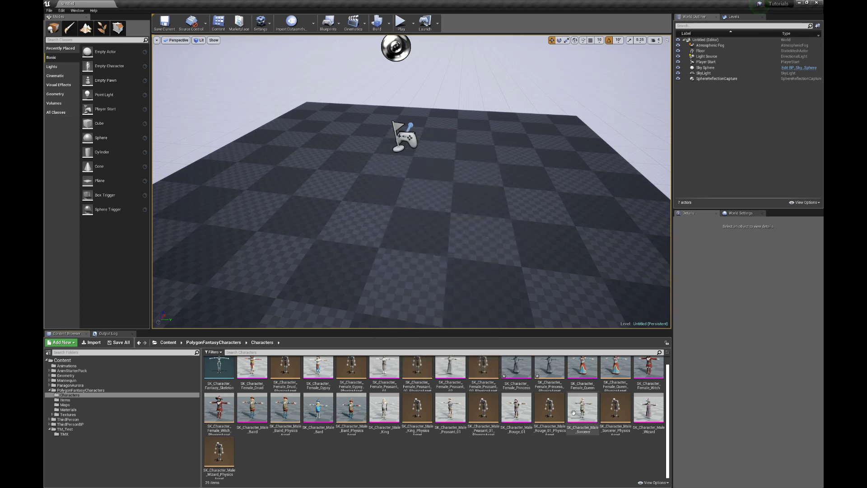
- Open the SK_Character_Female_Princess skeletal mesh for editing
scroll(572, 413, "up", 1)
double_click(514, 372)
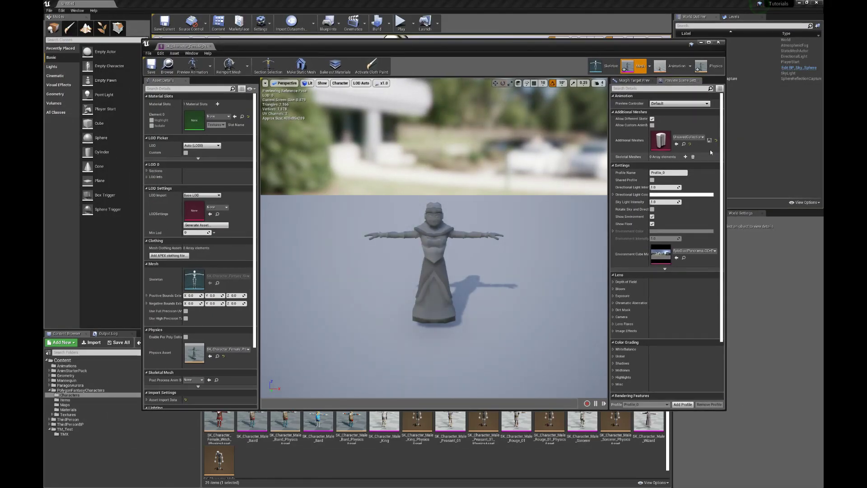
- Assign the Mat_Polygon_Fantasy_Characters_01 material to the princess mesh's Element 0 slot and save the asset
left_click(218, 118)
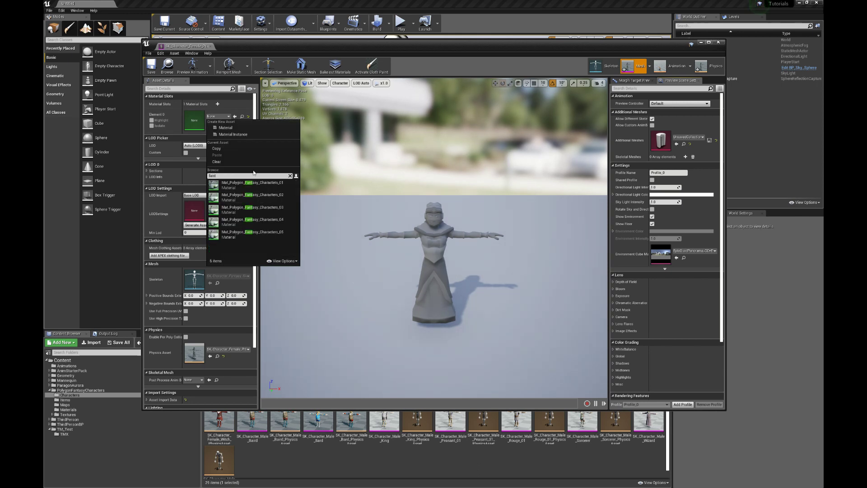
left_click(249, 185)
scroll(470, 287, "down", 5)
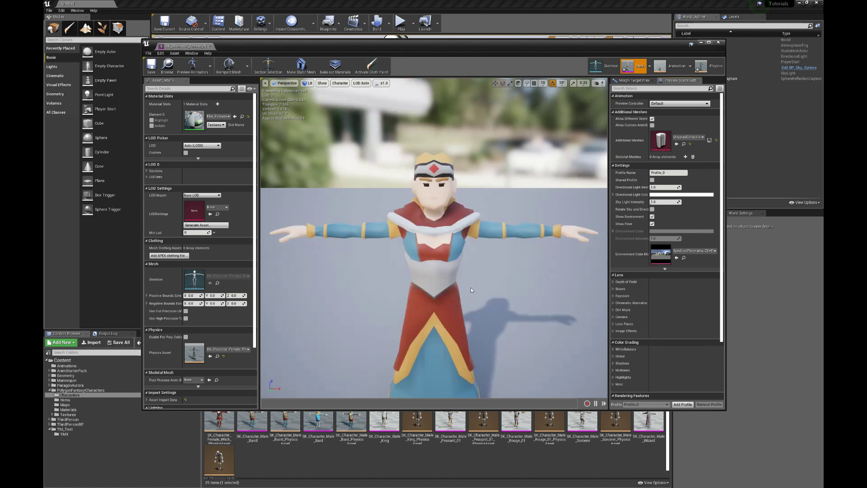
scroll(471, 287, "up", 5)
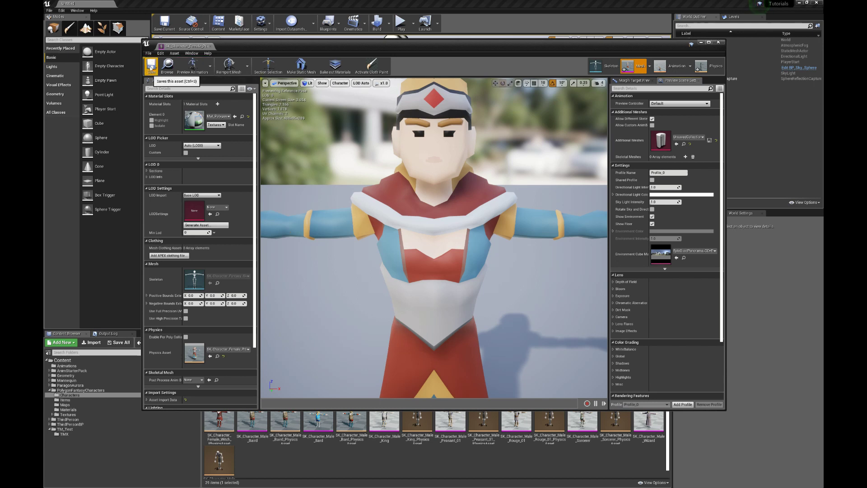
left_click(151, 67)
- Dock the princess mesh editor into the main editor window and return to the level
left_click_drag(206, 46, 120, 2)
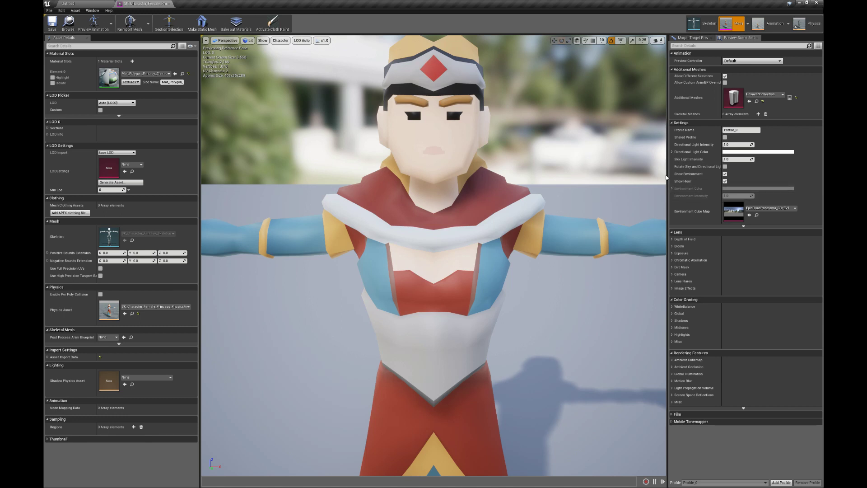
left_click(91, 3)
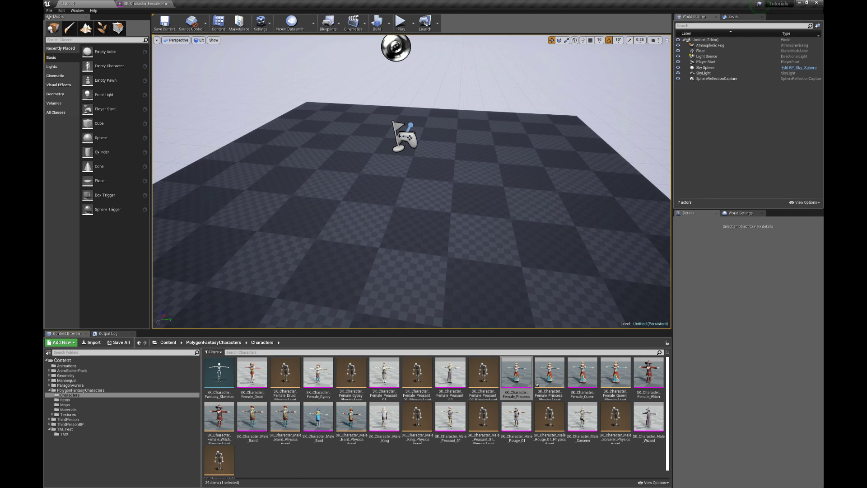
- Switch to Blender and delete the default cube from the scene
key("alt+Tab")
key("super")
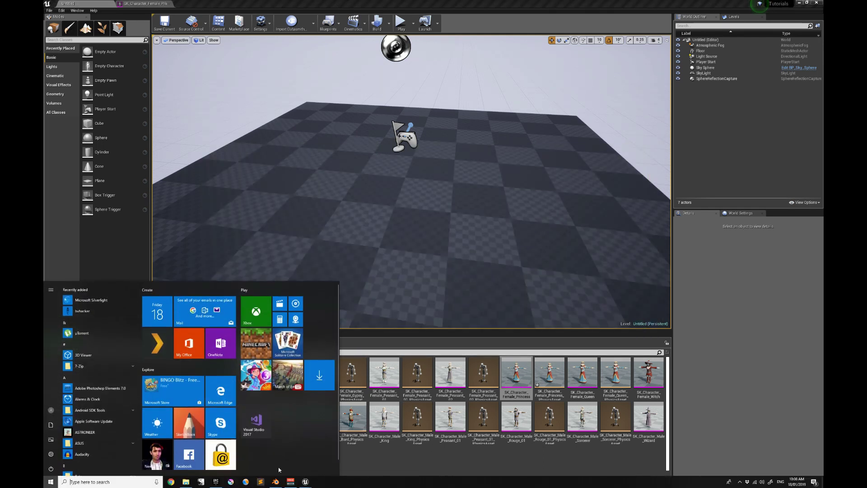
left_click(275, 481)
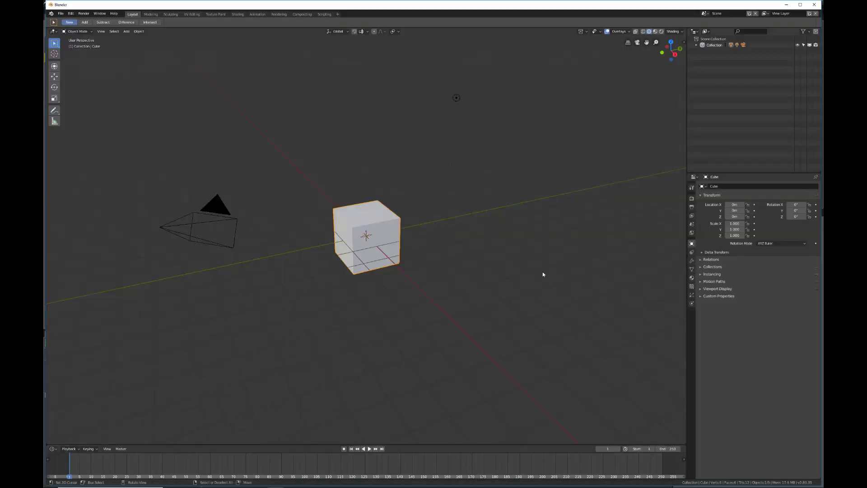
left_click(59, 13)
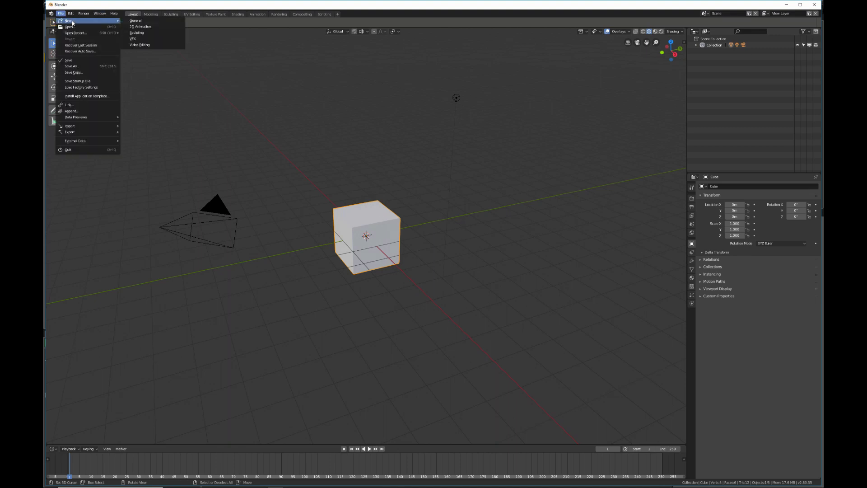
key("x")
left_click(394, 241)
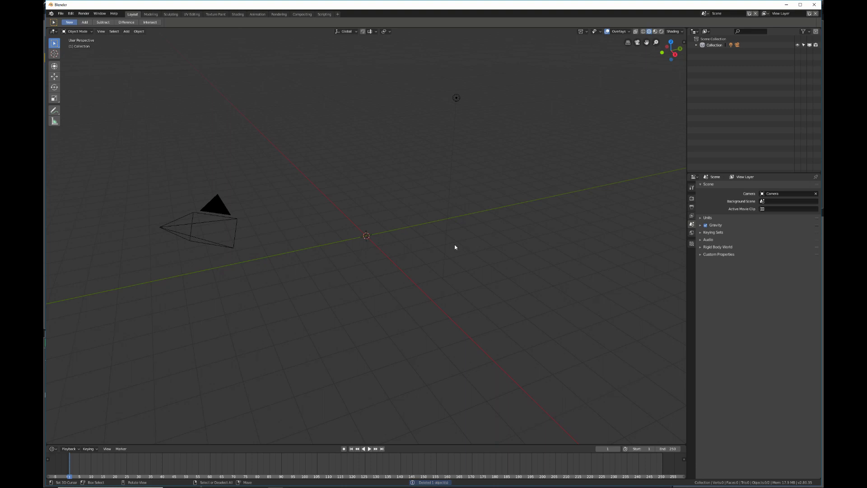
- Import SK_Character_Female_Princess.FBX from the anim folder into the scene
left_click(60, 14)
mouse_move(91, 126)
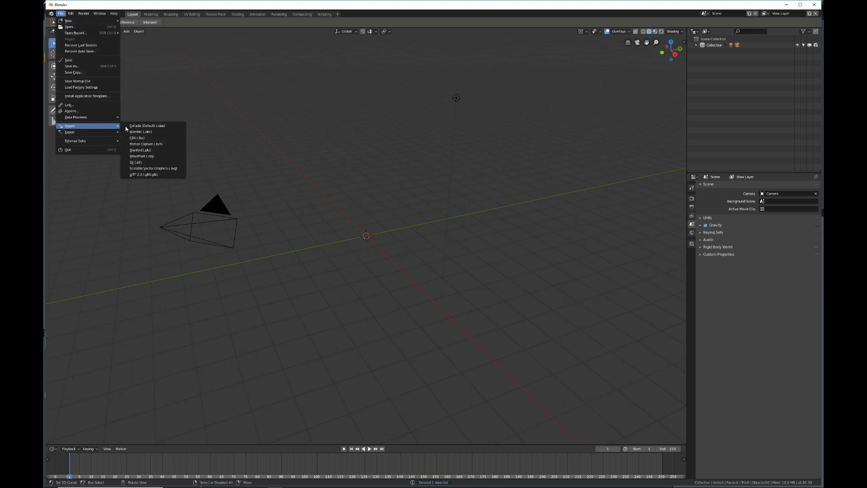
left_click(162, 137)
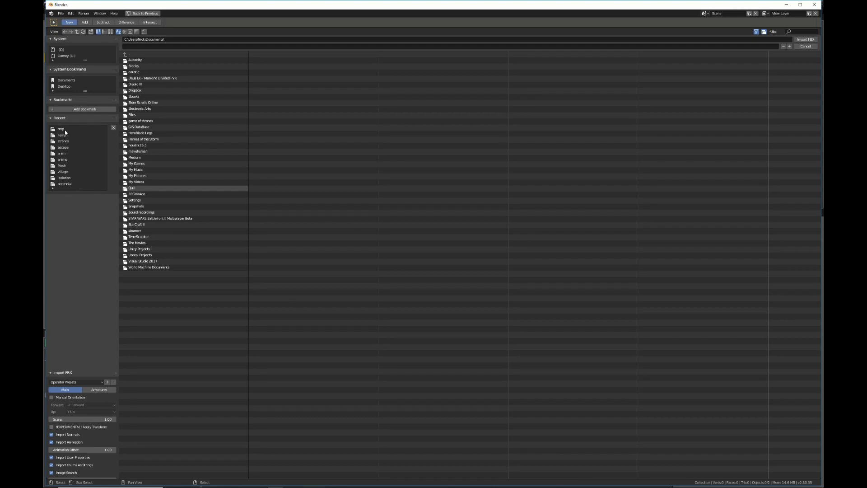
left_click(70, 153)
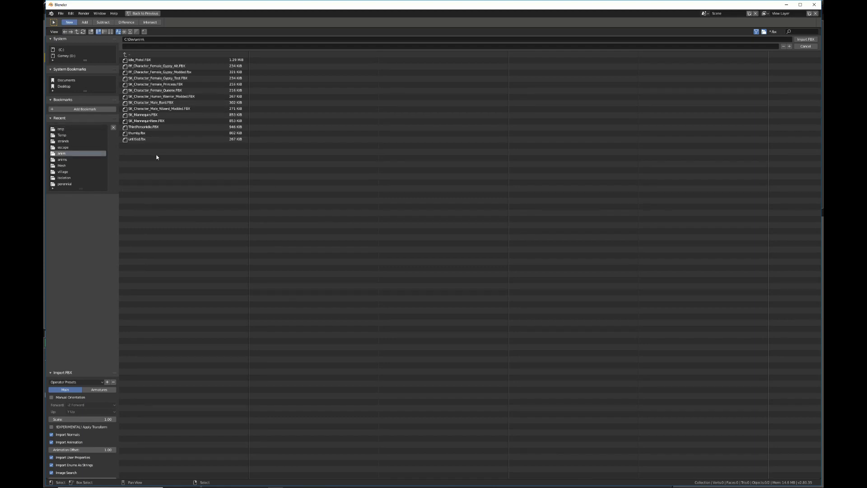
double_click(184, 85)
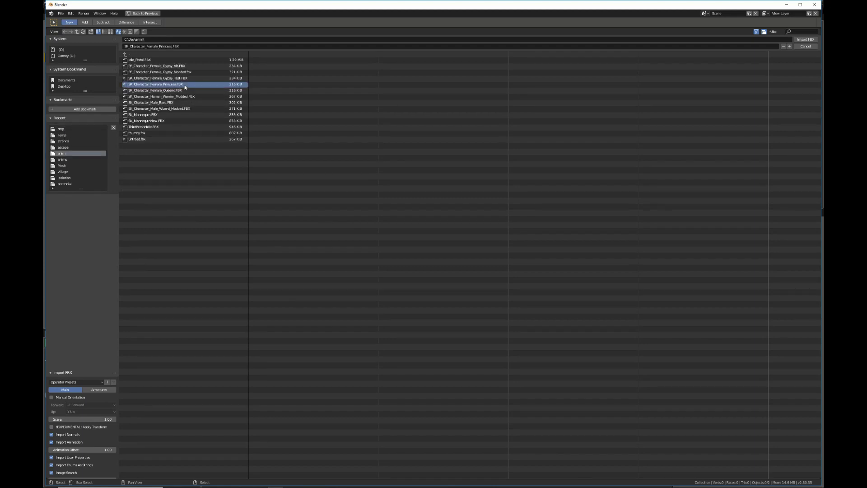
left_click(61, 14)
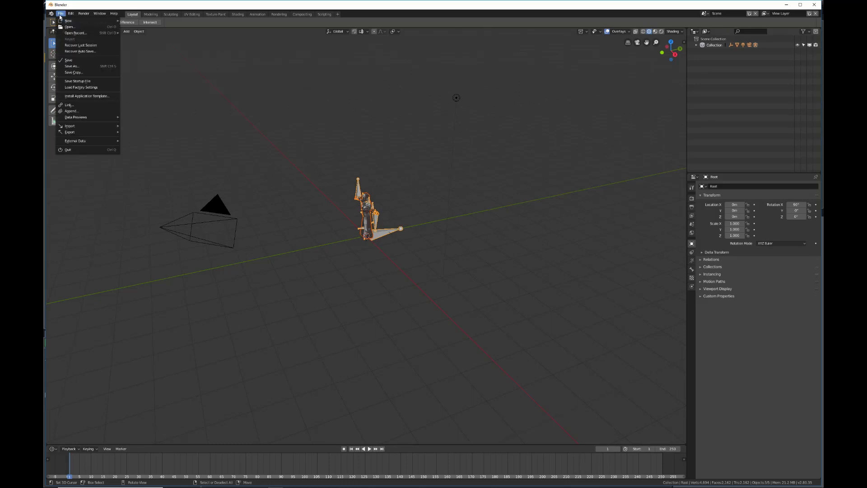
left_click(87, 68)
left_click(155, 45)
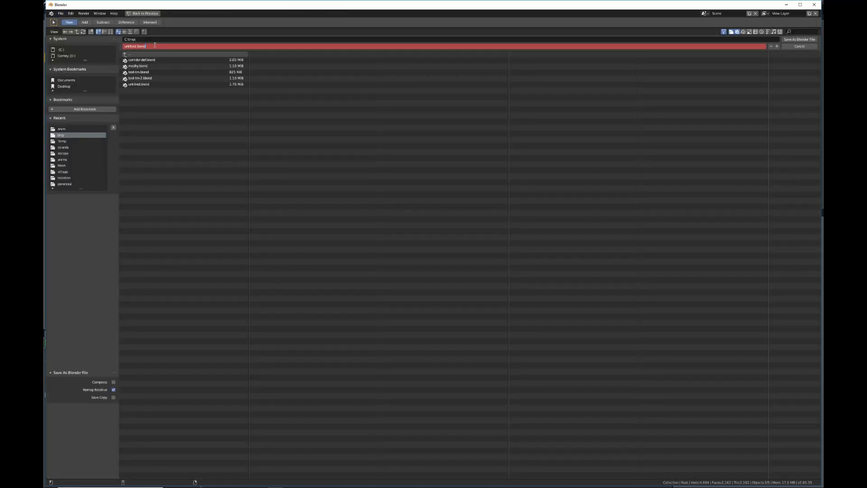
key("Escape")
key("Escape")
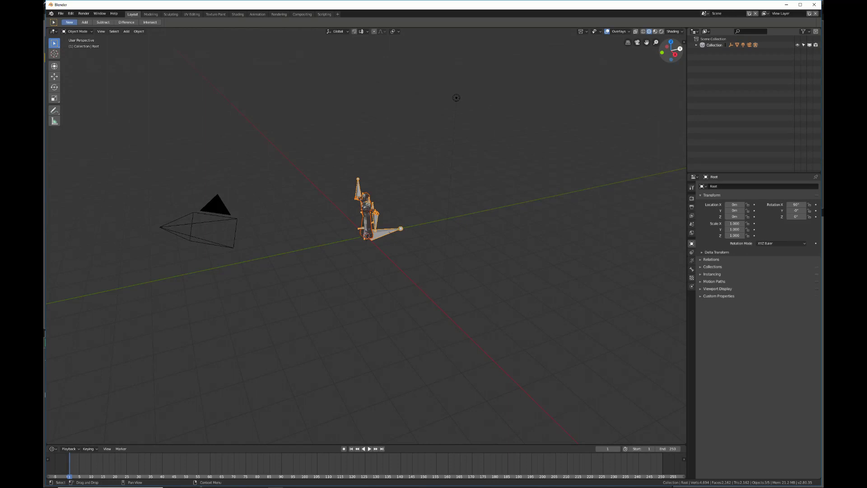
- Expand the scene collection and copy the name of the SK_Character_Female_Queen object
left_click(696, 46)
left_click(735, 70)
right_click(735, 71)
key("Escape")
double_click(740, 69)
key("ctrl+c")
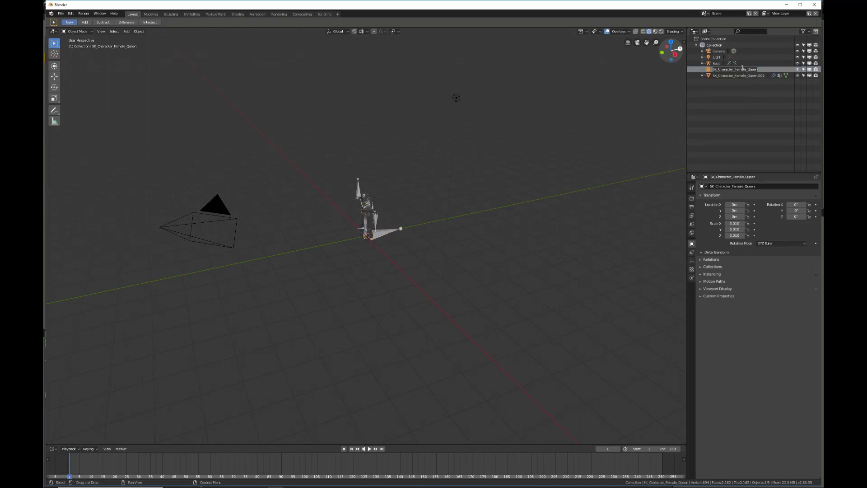
key("Return")
- Save the Blender file in the anim folder as SK_Character_Female_Princess.blend, reusing the copied object name as its base
left_click(61, 13)
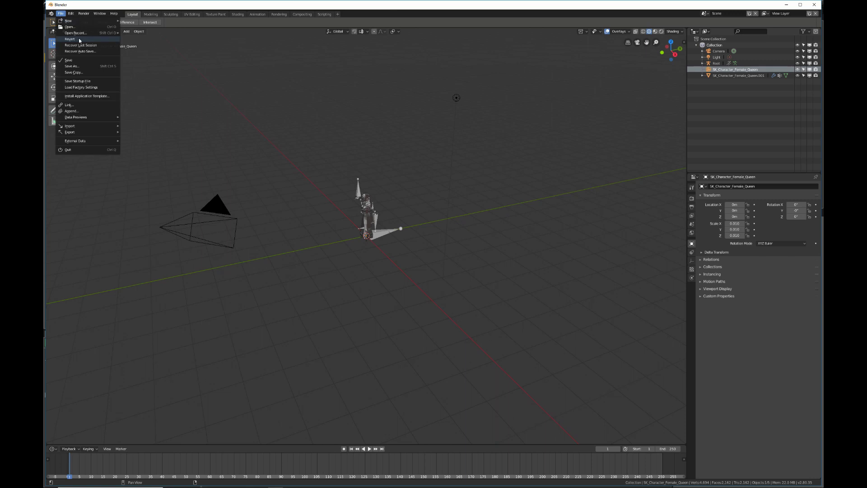
left_click(76, 67)
left_click(61, 129)
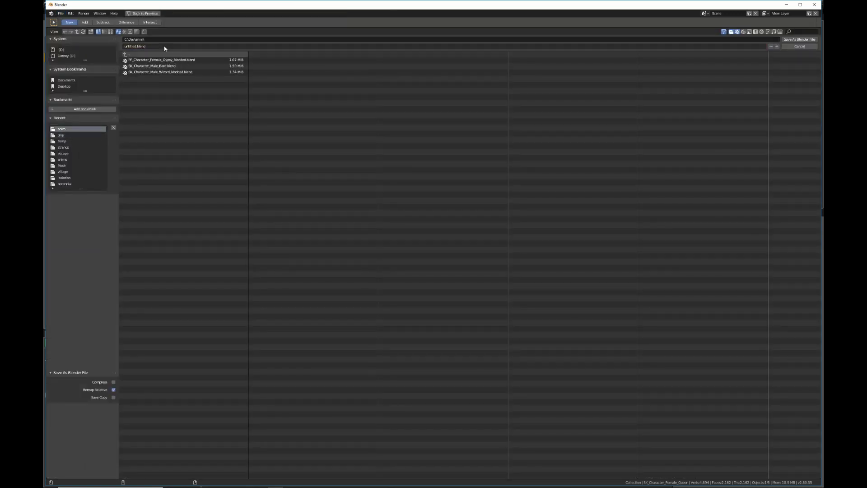
left_click(163, 46)
key("ctrl+v")
key("ctrl+a")
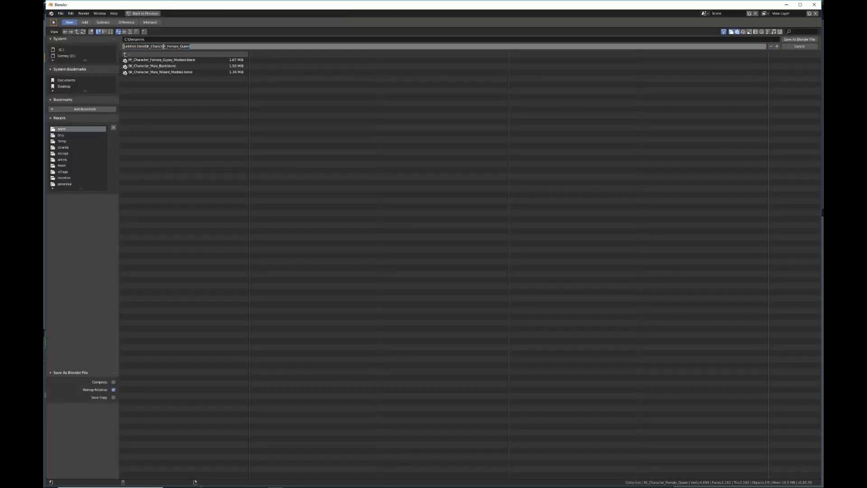
key("ctrl+v")
key("Return")
scroll(392, 111, "up", 6)
middle_click_drag(289, 137, 373, 200)
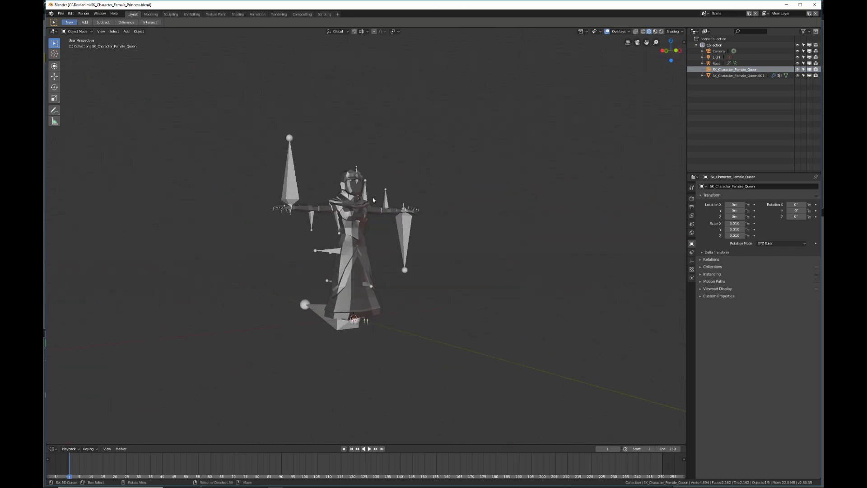
- Switch to Unreal Editor and export Polygon_Fantasy_Characters_Texture_01_A from the Textures folder as a TGA into the anim folder
key("alt+Tab")
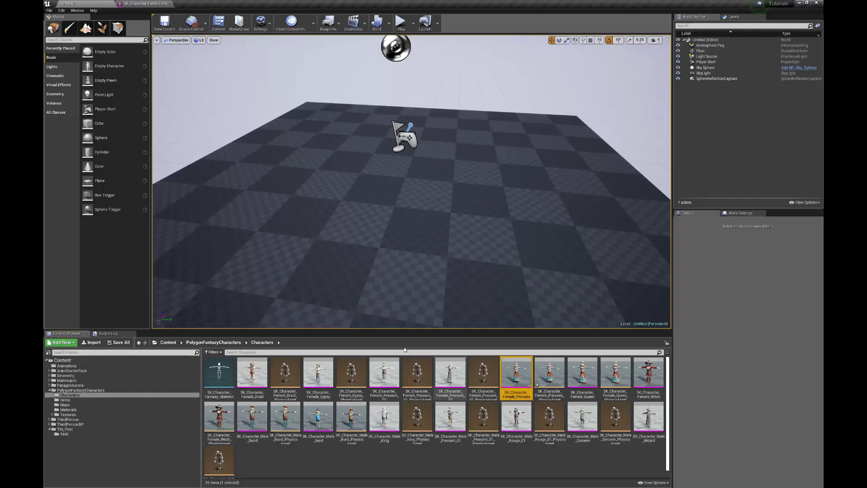
double_click(81, 415)
left_click(251, 368)
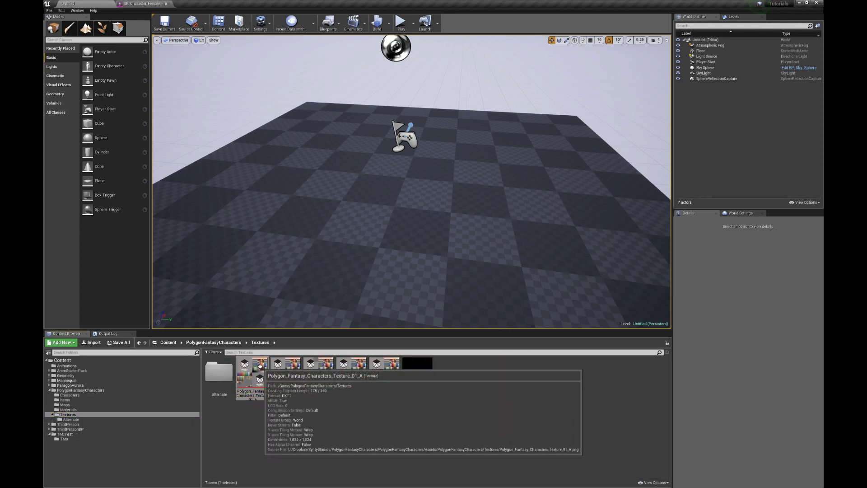
right_click(261, 367)
mouse_move(313, 283)
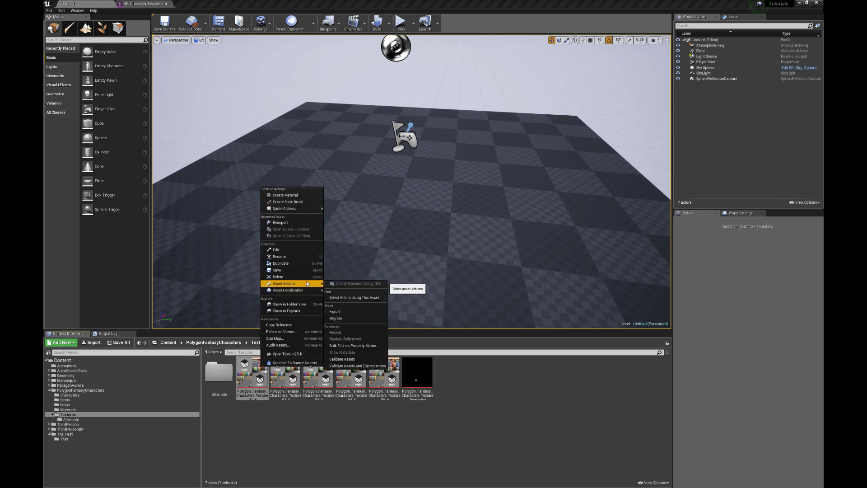
left_click(335, 311)
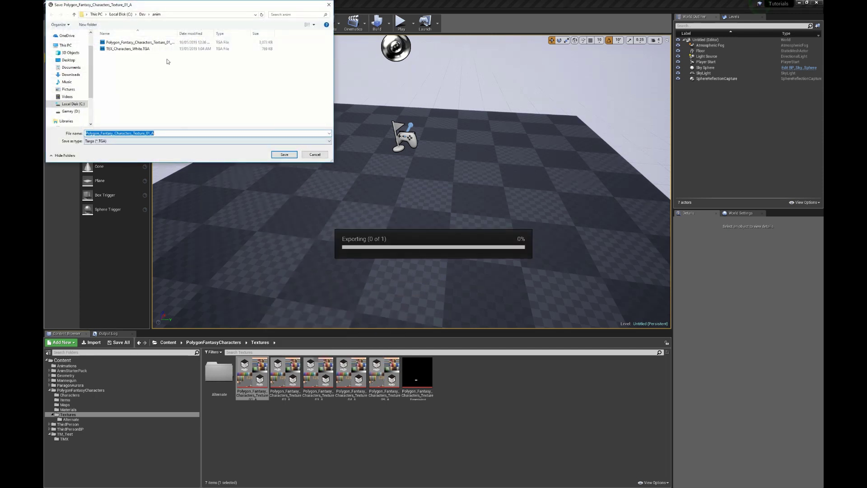
left_click(284, 154)
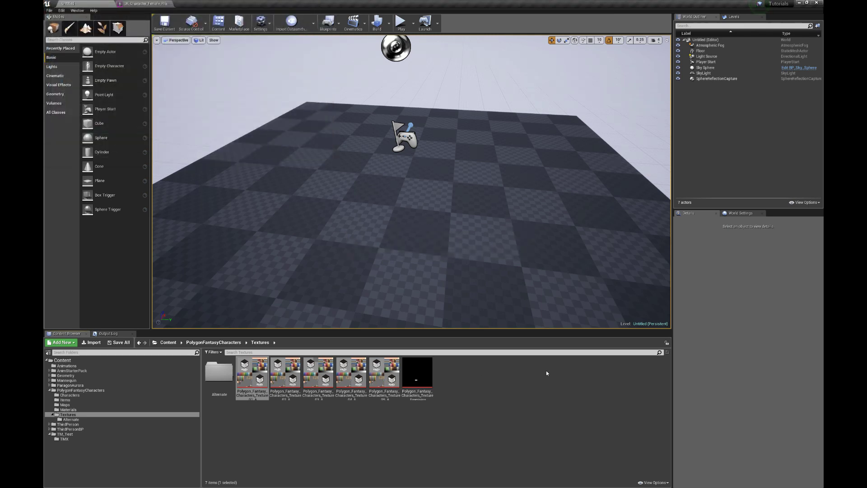
- Switch back to Blender, select the SK_Character_Female_Queen.001 mesh, and split the 3D viewport vertically into two equal areas
key("alt+Tab")
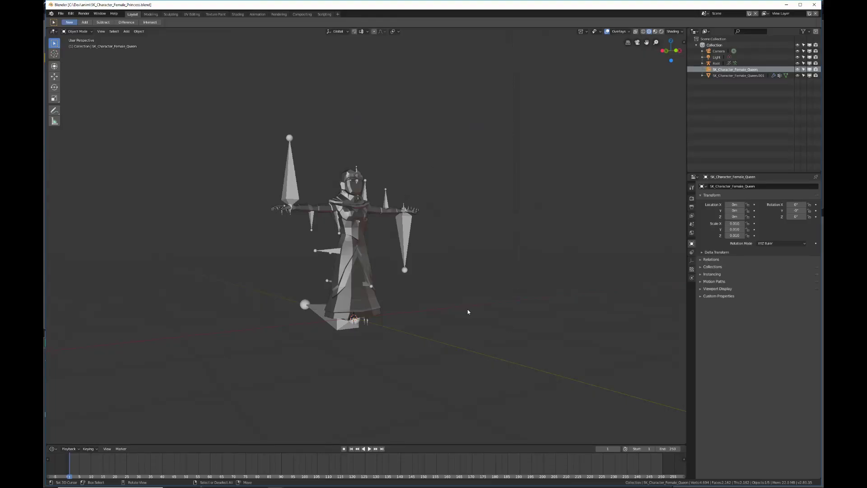
left_click(357, 219)
middle_click_drag(355, 218, 368, 244)
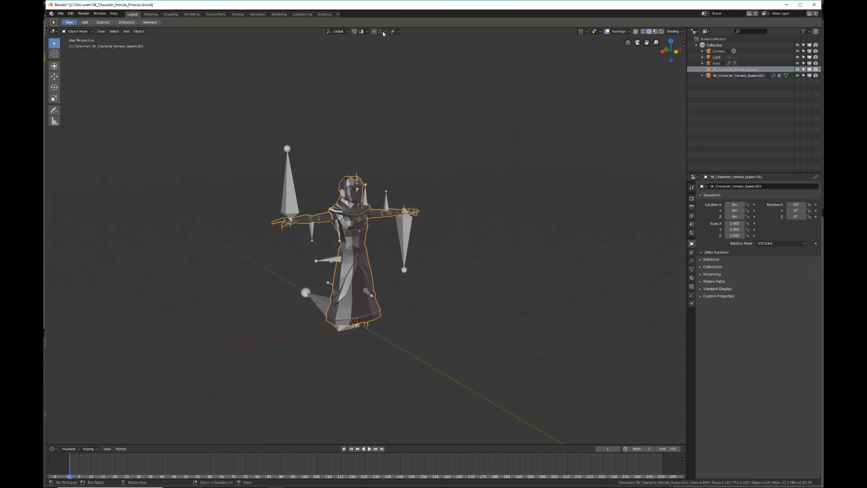
right_click(411, 28)
left_click(410, 29)
left_click(404, 220)
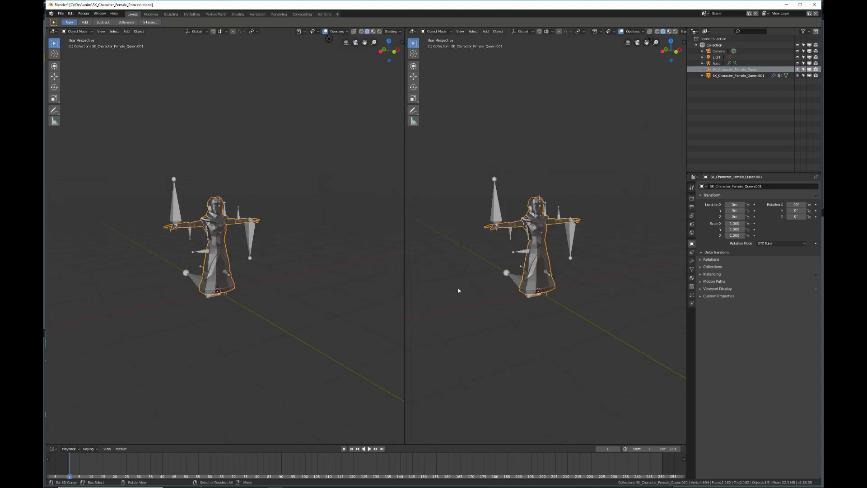
- Change the new second viewport into an image editor set to UV editing mode
left_click(432, 31)
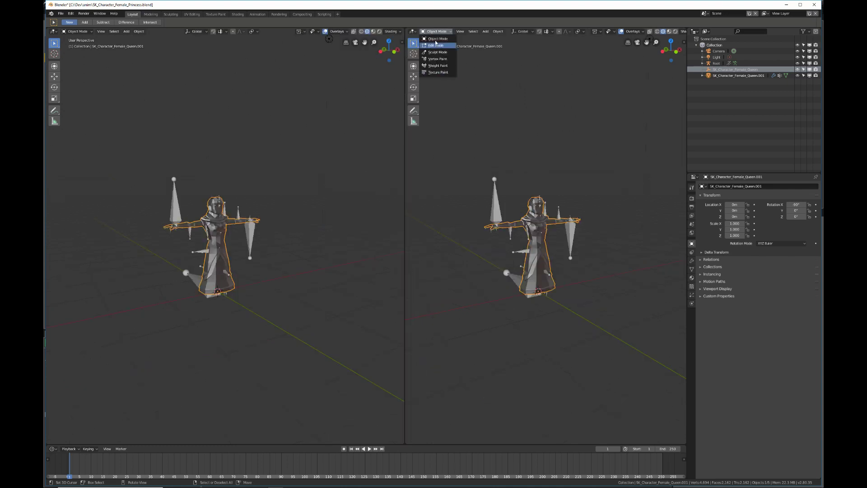
left_click(412, 31)
left_click(442, 60)
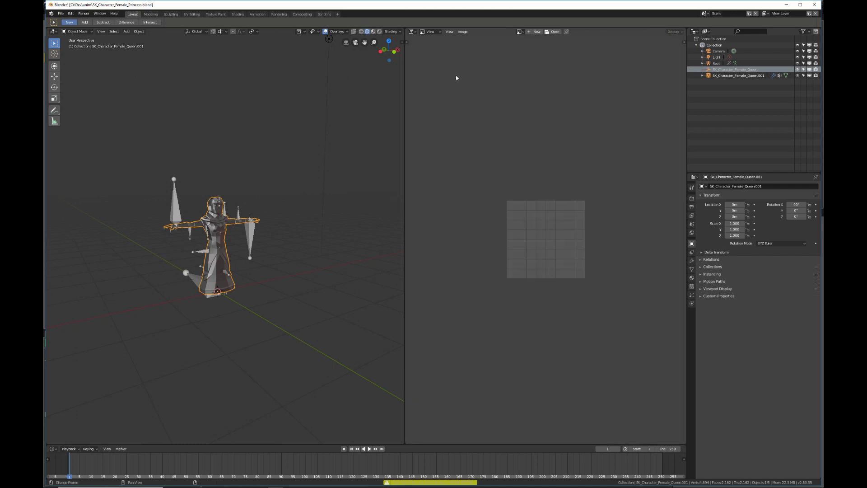
left_click(424, 32)
left_click(440, 46)
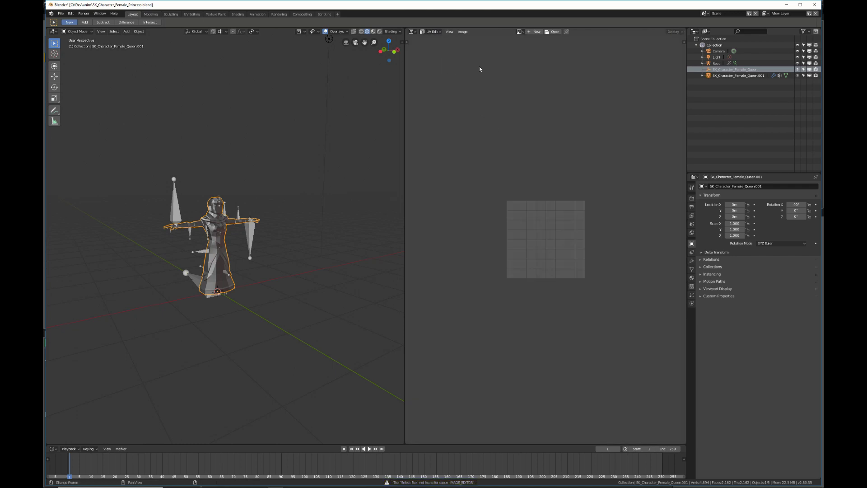
- Load Polygon_Fantasy_Characters_Texture_01_A.TGA from the anim folder into the UV editor and view its colour swatches up close
left_click(555, 32)
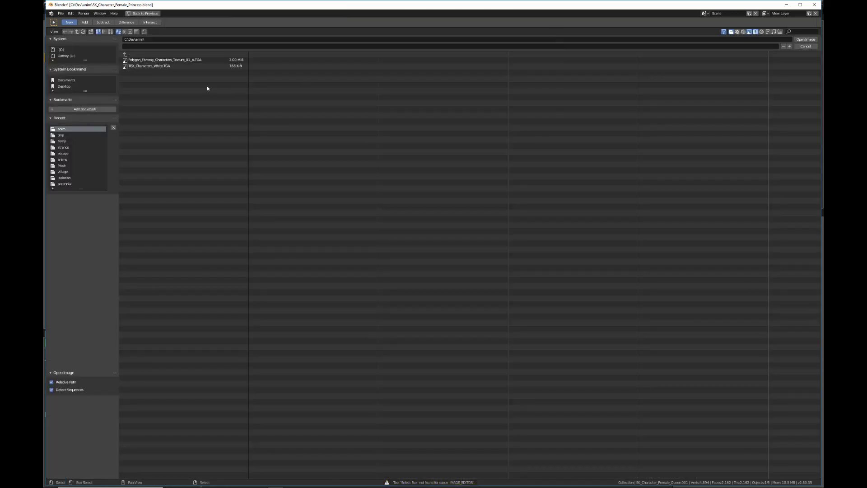
double_click(194, 61)
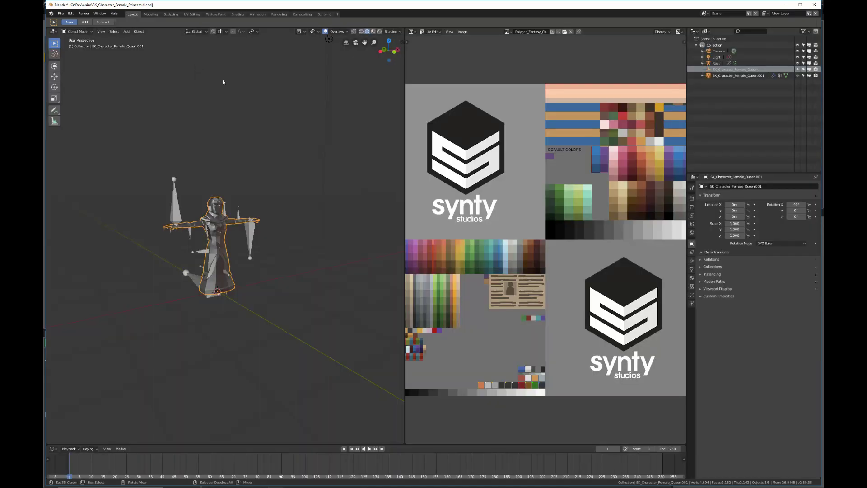
scroll(548, 366, "down", 4)
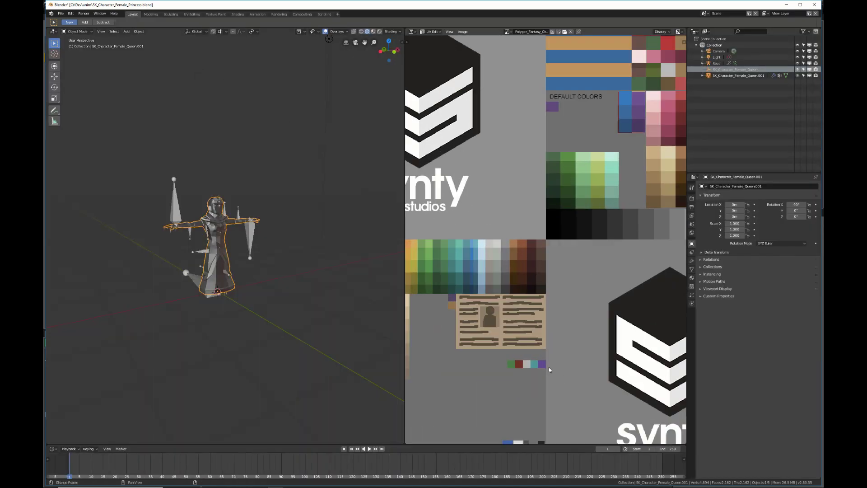
- Switch the 3D viewport to LookDev shading to display the queen mesh with its material
scroll(228, 270, "up", 4)
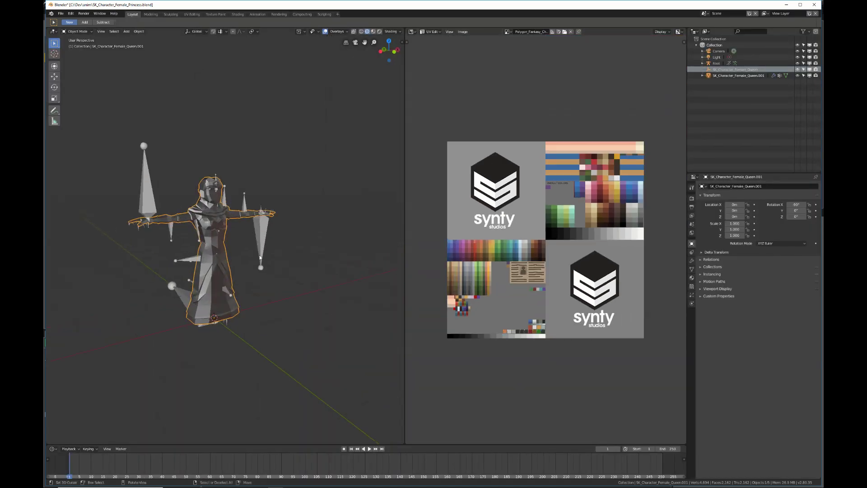
left_click(372, 32)
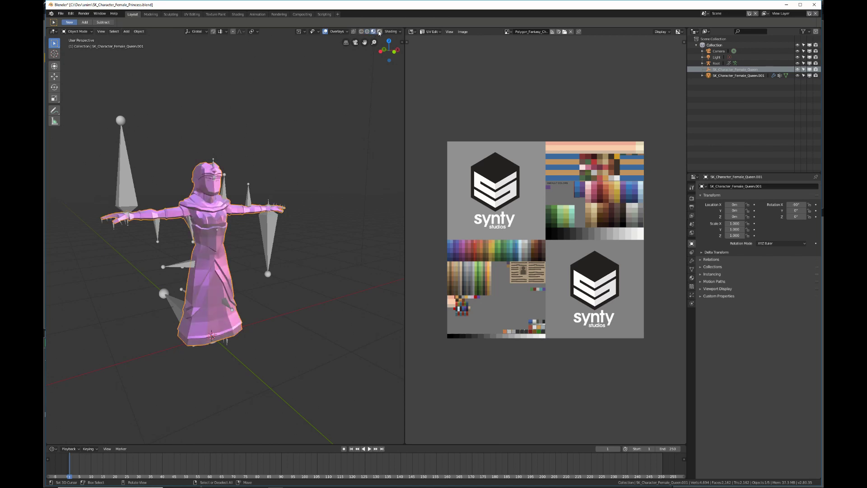
middle_click_drag(299, 272, 291, 270)
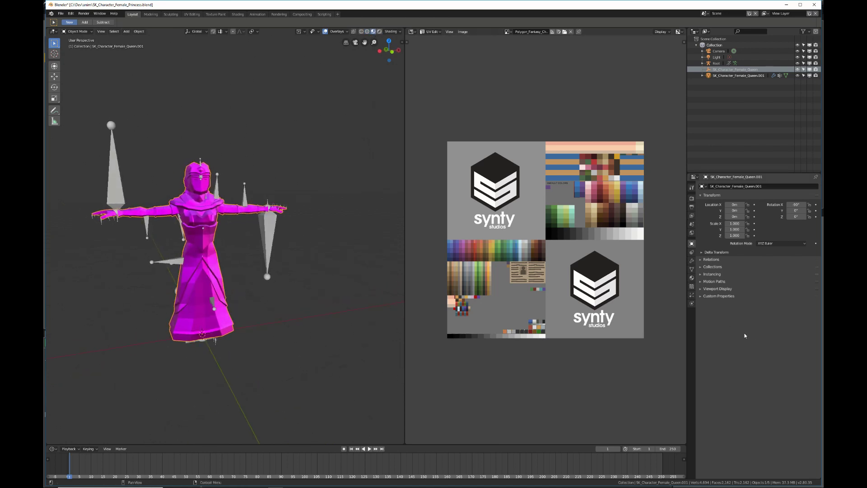
- Set the base colour image of the Mat_Polygon_Fantasy_Characters_01 material to Polygon_Fantasy_Characters_Texture_01_A.TGA
left_click(691, 278)
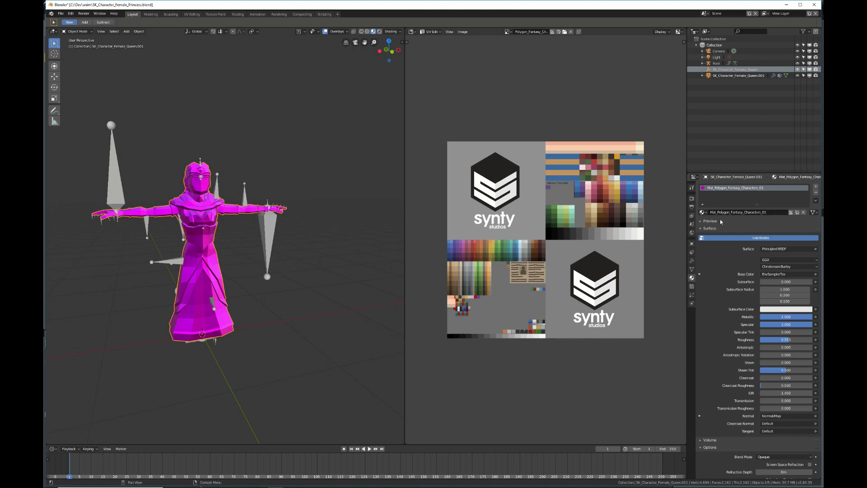
left_click(773, 274)
left_click(785, 274)
left_click(744, 270)
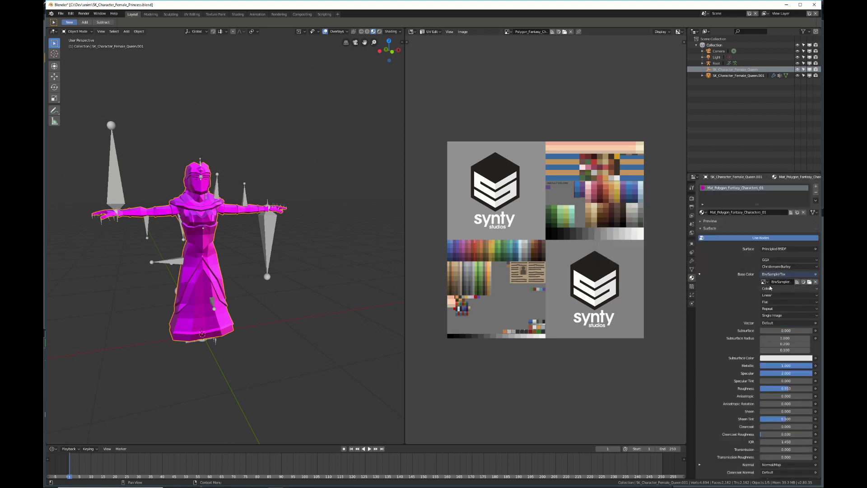
left_click(763, 282)
left_click(744, 297)
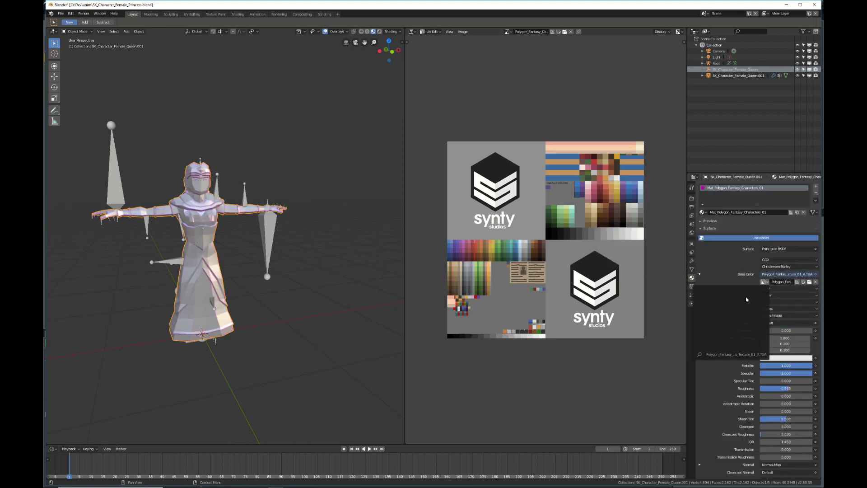
- Examine the textured queen up close around the head, collar and chest
scroll(215, 252, "up", 4)
scroll(214, 251, "down", 3)
scroll(213, 249, "up", 3)
middle_click_drag(213, 249, 279, 273)
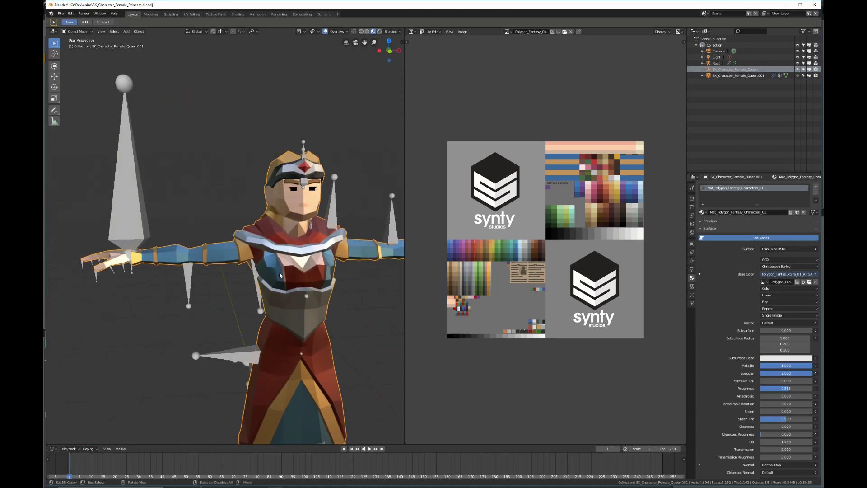
scroll(282, 272, "up", 4)
middle_click_drag(381, 283, 224, 195, "shift")
middle_click_drag(224, 195, 251, 204)
scroll(251, 204, "down", 3)
scroll(254, 204, "up", 3)
- Enter Edit Mode on the queen mesh with face selection active and deselect all faces
key("Tab")
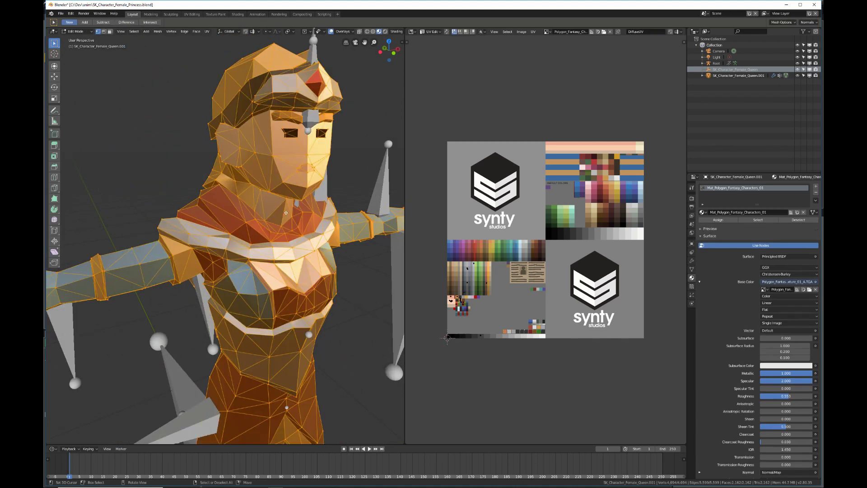
key("3")
key("alt+a")
key("a")
right_click(258, 192)
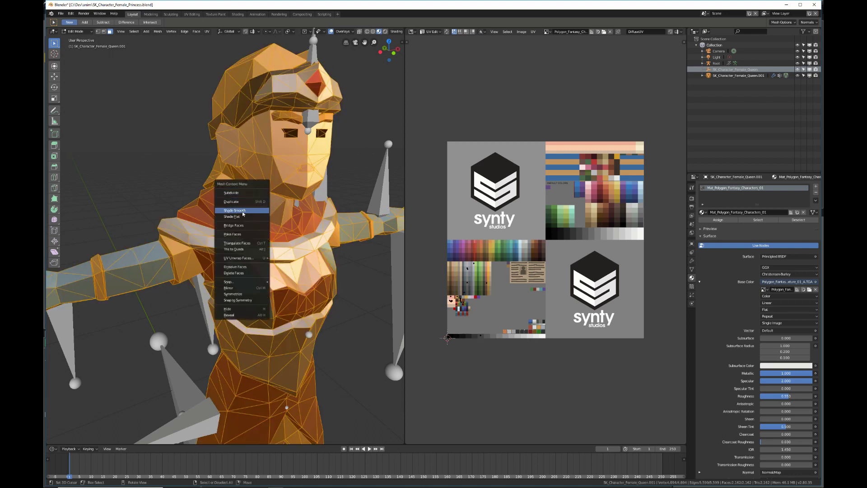
key("alt+a")
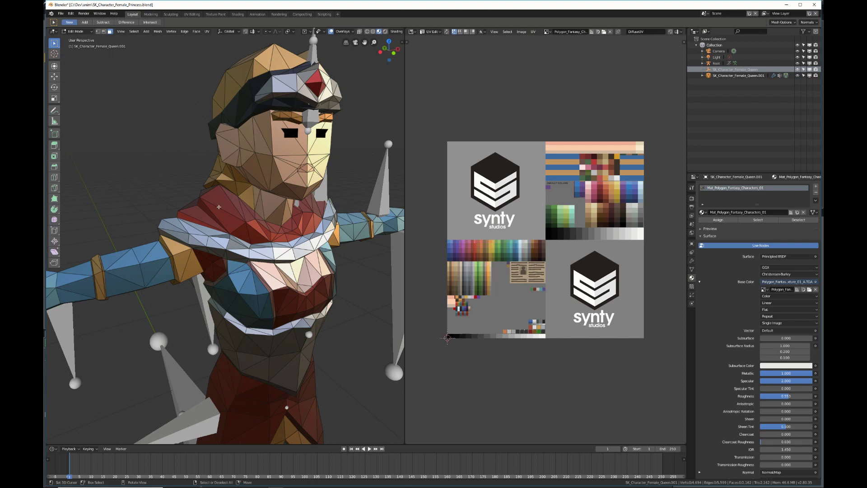
- Examine the queen's body, hair and headband from several sides, with and without the edit wireframe
middle_click_drag(299, 194, 307, 181)
scroll(306, 194, "down", 4)
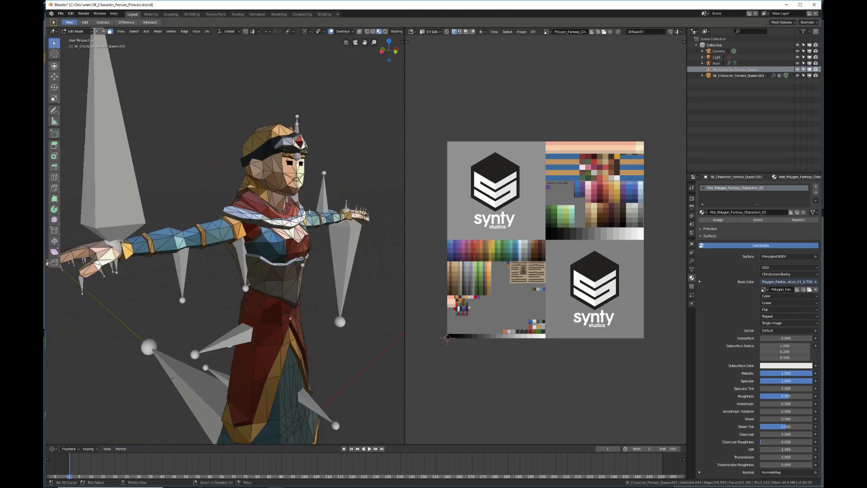
middle_click_drag(301, 214, 306, 204)
key("Tab")
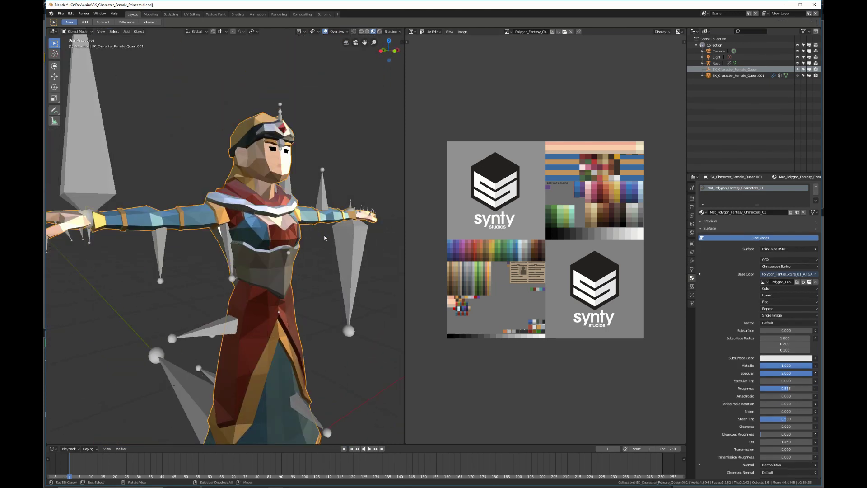
middle_click_drag(273, 213, 298, 219)
scroll(270, 217, "down", 2)
scroll(263, 225, "up", 2)
scroll(260, 249, "up", 8)
key("Tab")
scroll(295, 219, "up", 4)
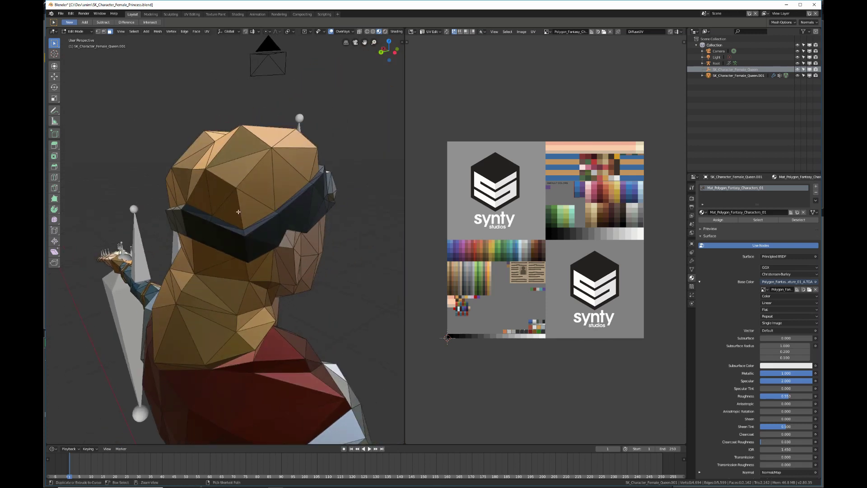
- Try deleting the headband's side faces together with the faces of its front ornament
left_click(228, 234)
left_click(268, 228, "shift")
left_click(290, 213, "shift")
left_click(306, 207, "shift")
middle_click_drag(361, 216, 275, 216)
left_click(94, 214, "shift")
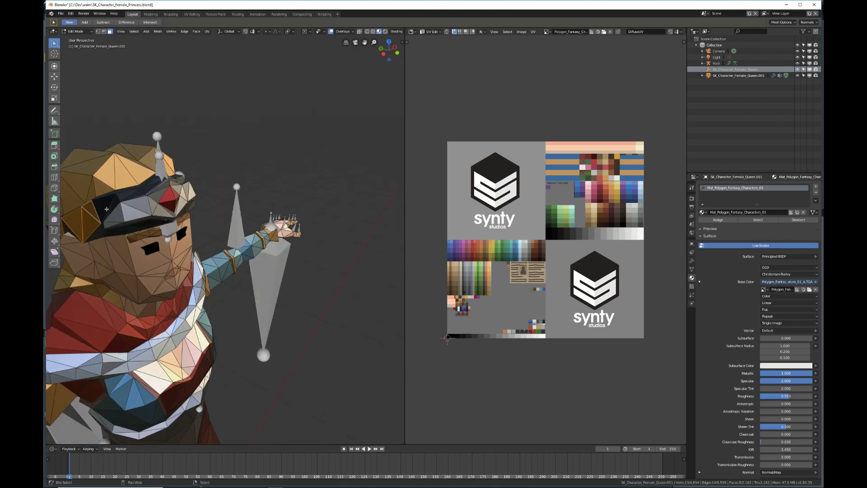
right_click(107, 209, "shift")
right_click(116, 214, "shift")
right_click(138, 202, "shift")
right_click(158, 195, "shift")
right_click(168, 195, "shift")
right_click(168, 205, "shift")
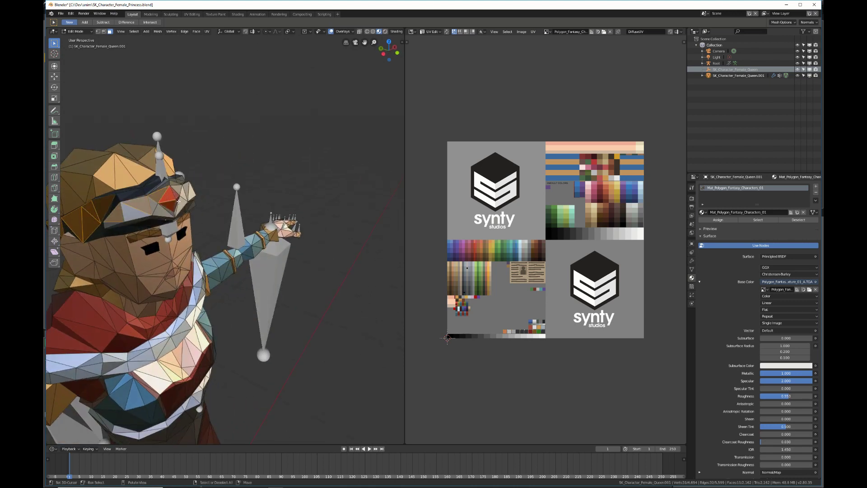
key("x")
left_click(180, 208)
middle_click_drag(180, 208, 185, 228)
middle_click_drag(311, 222, 289, 234)
key("ctrl+z")
middle_click_drag(261, 63, 292, 83)
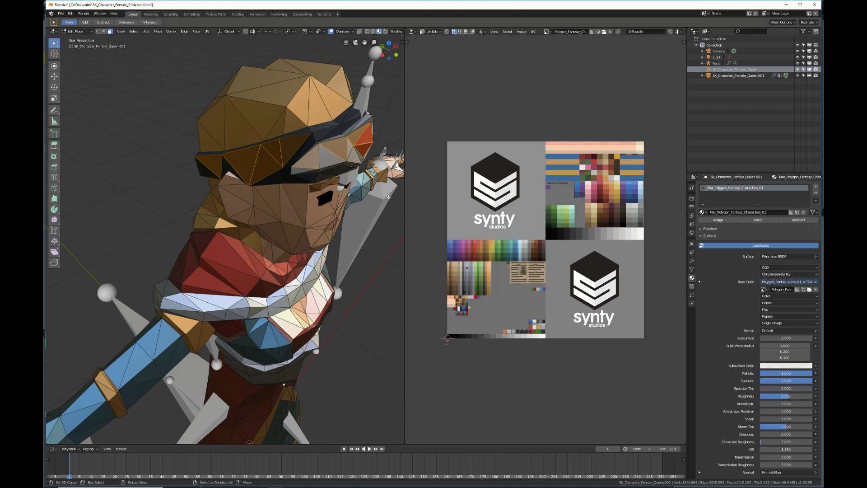
- Clear the face selection on the head and look through the queen mesh's vertex groups
middle_click_drag(240, 228, 237, 170)
scroll(240, 188, "up", 5)
left_click(179, 176)
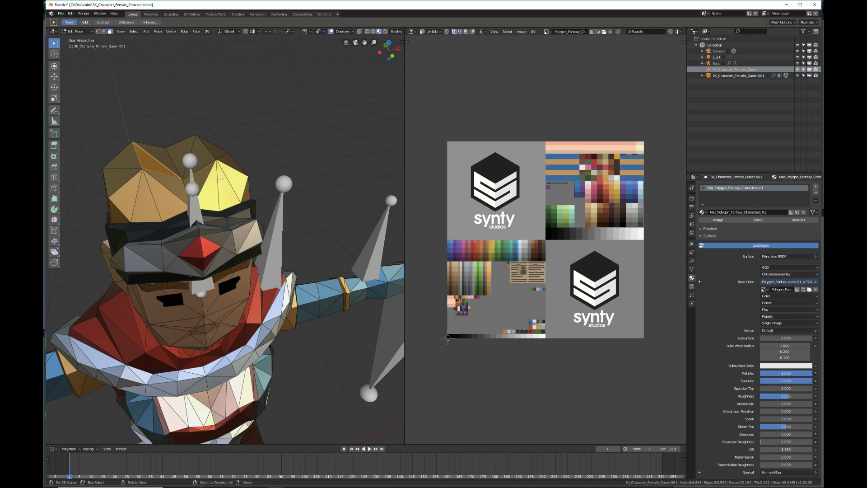
left_click(692, 269)
scroll(744, 226, "up", 5)
scroll(744, 222, "up", 10)
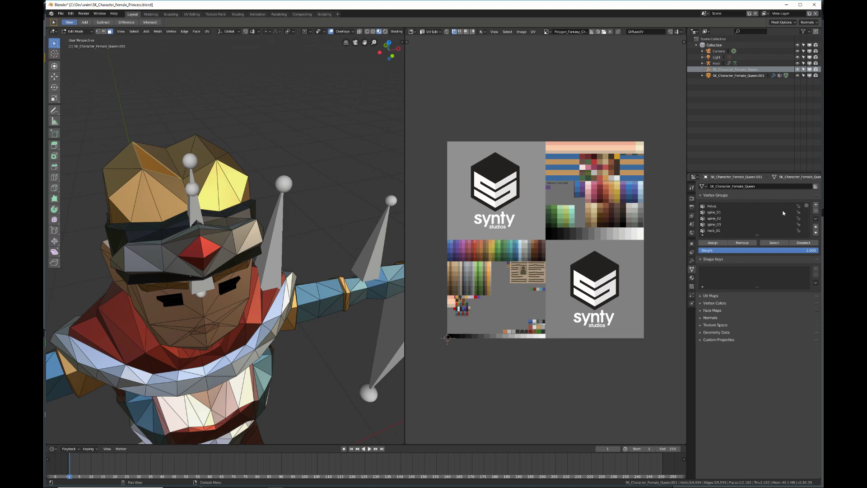
- Select the whole mesh to see where its UV points sit on the texture's colour swatches, and deselect it
middle_click_drag(99, 340, 299, 260)
scroll(245, 240, "down", 5)
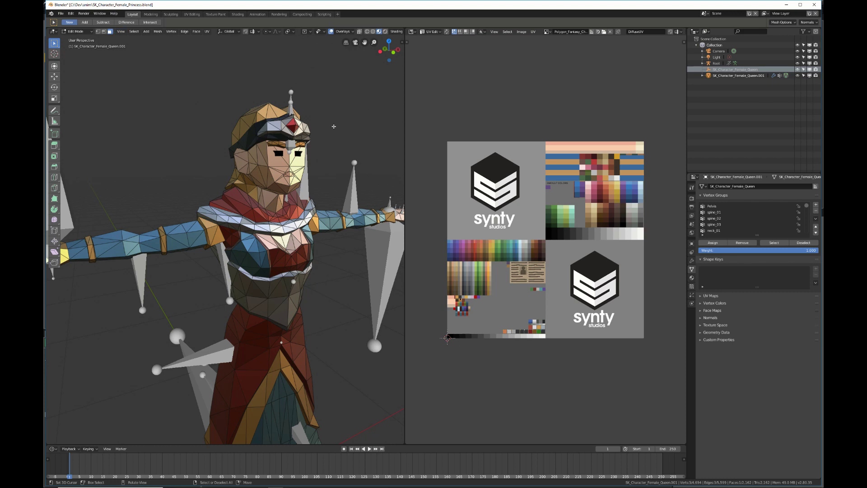
key("a")
scroll(647, 161, "up", 5)
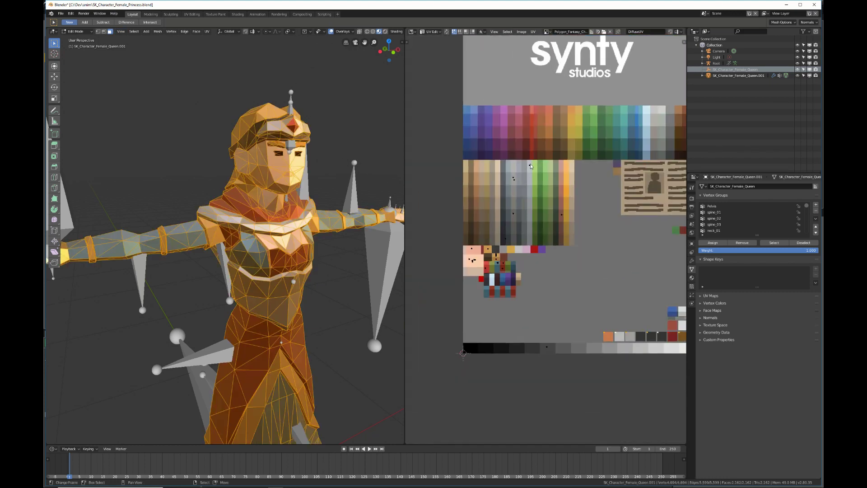
key("alt+a")
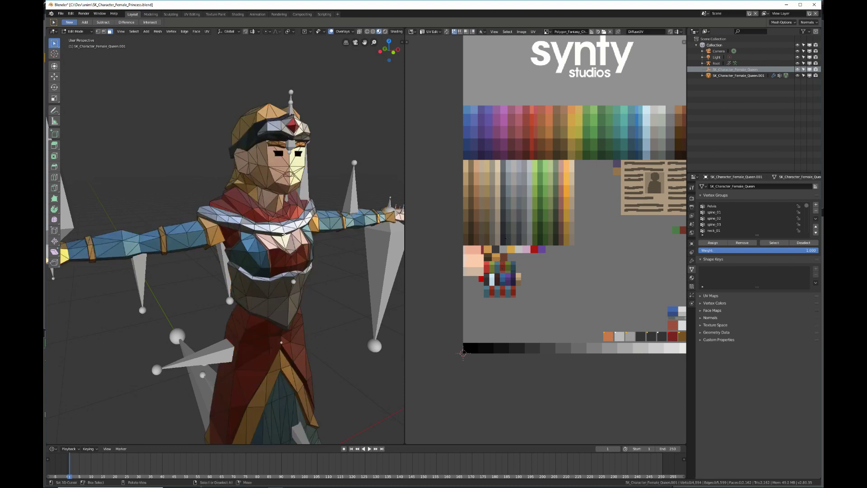
- With the whole mesh selected, try moving the UV points on the upper blue-grey swatch to another spot of the texture
key("a")
key("b")
left_click_drag(508, 172, 520, 186)
key("g")
left_click(521, 220)
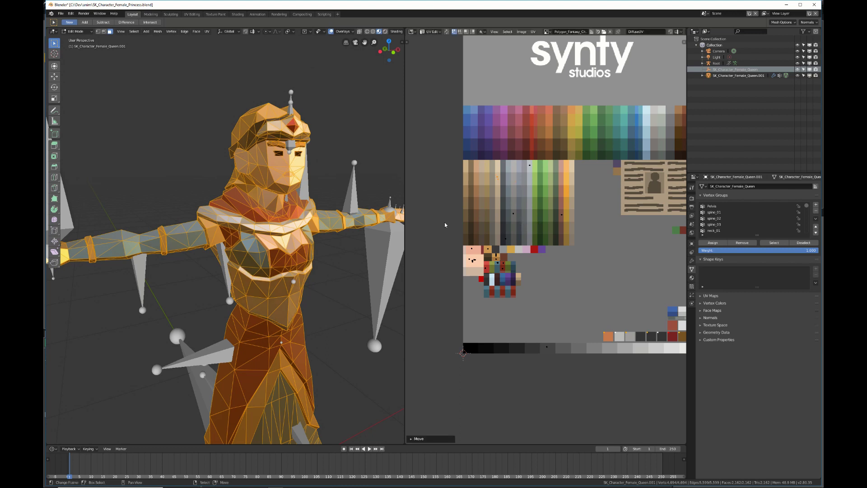
key("alt+a")
key("a")
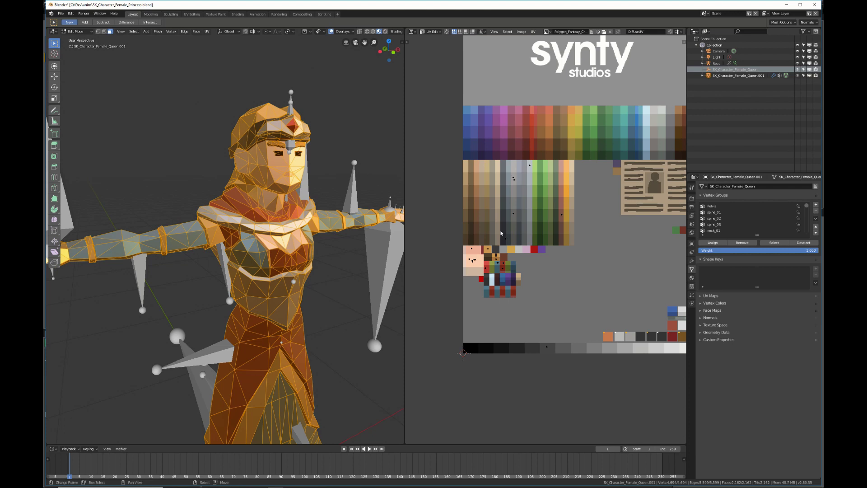
- Deselect all mesh faces and turn on selection syncing between the UV editor and the mesh
middle_click_drag(253, 216, 241, 217)
key("alt+a")
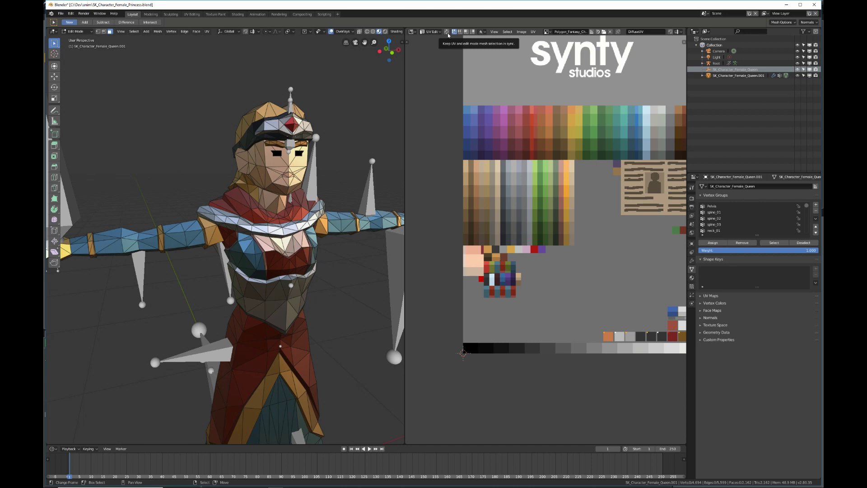
left_click(447, 32)
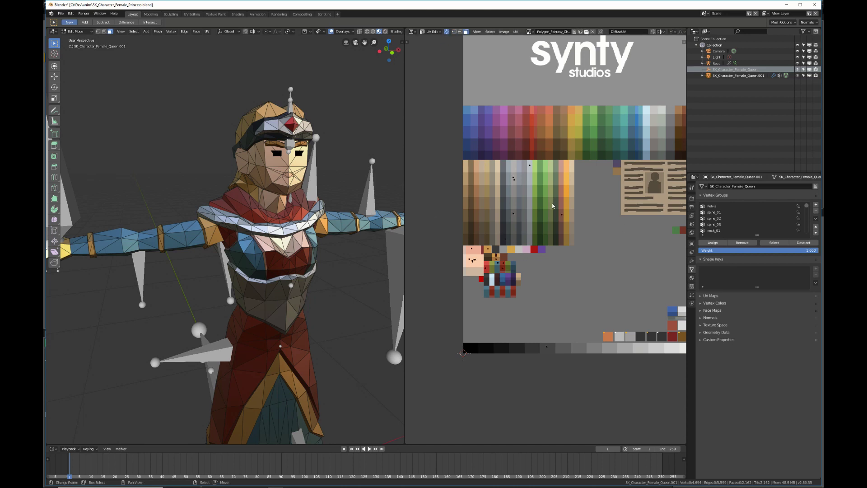
middle_click_drag(364, 185, 374, 195)
key("b")
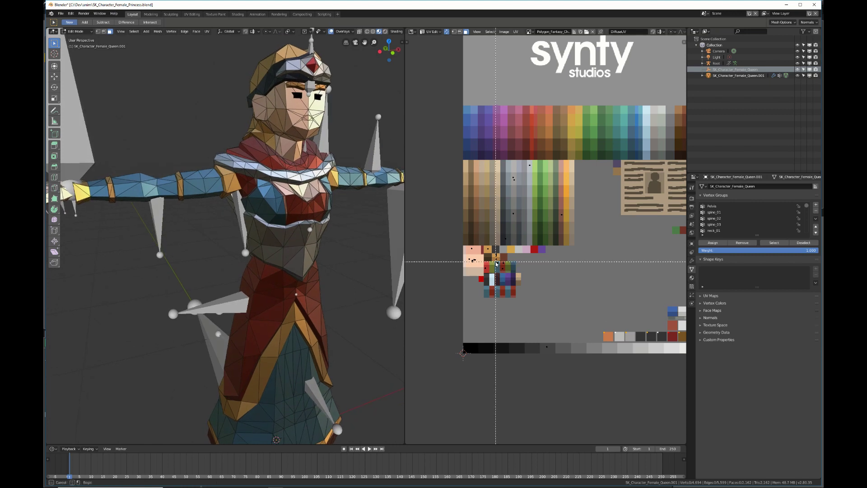
key("Escape")
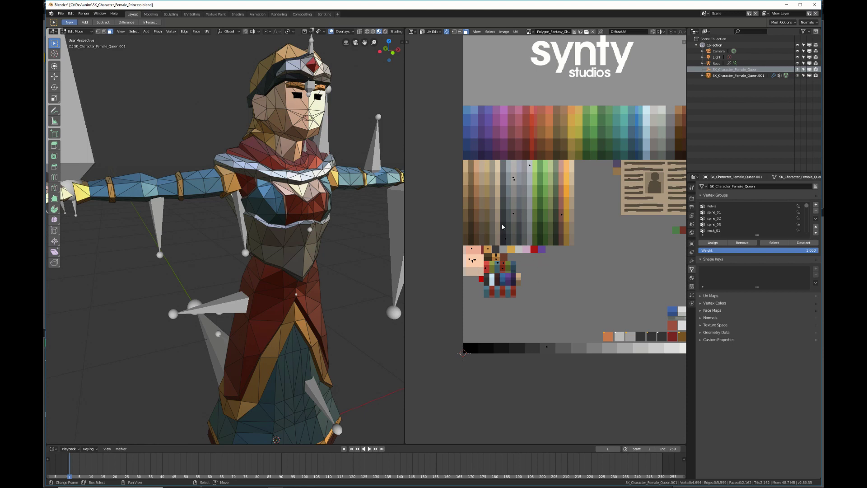
left_click(291, 71)
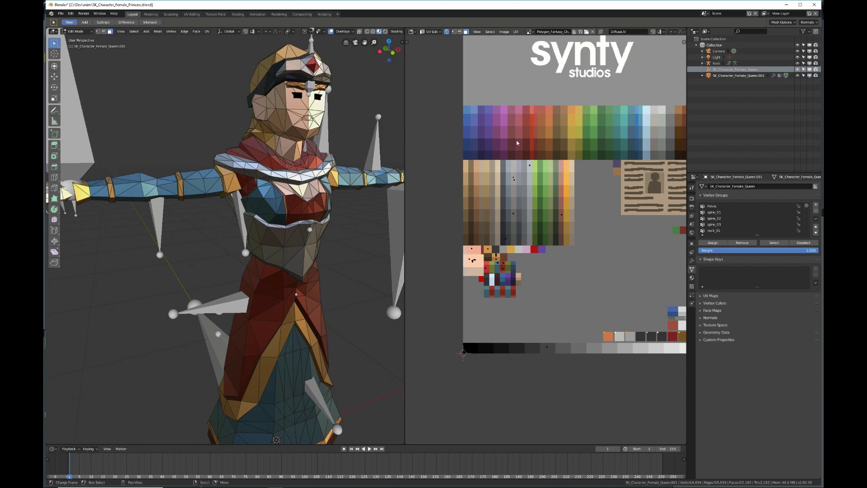